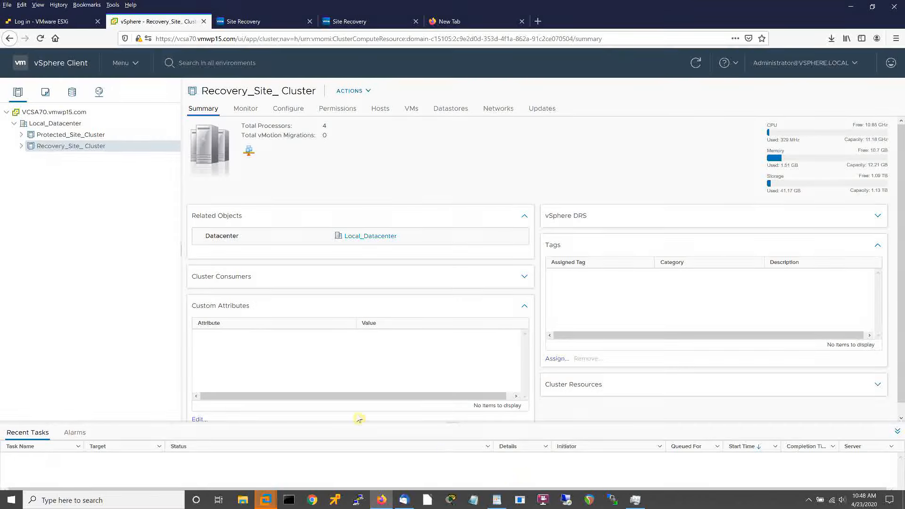
Start an OVF template deployment from local files on Protected_Site_Cluster.
{"action": "right_click", "coordinate": [57, 137]}
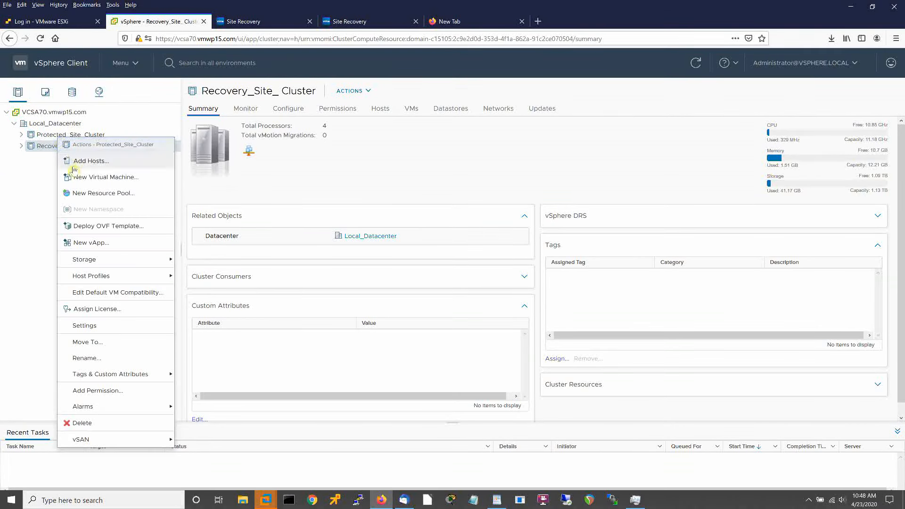
{"action": "left_click", "coordinate": [94, 227]}
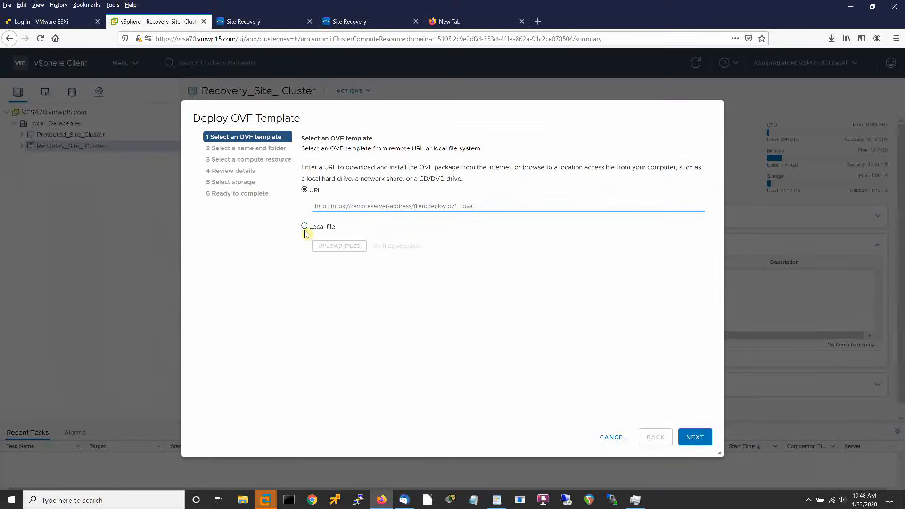
{"action": "left_click", "coordinate": [306, 228]}
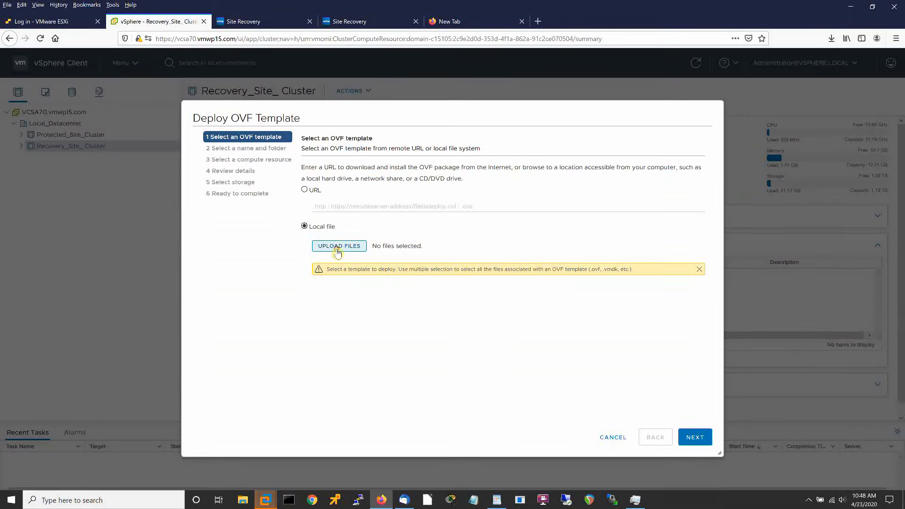
{"action": "left_click", "coordinate": [337, 247]}
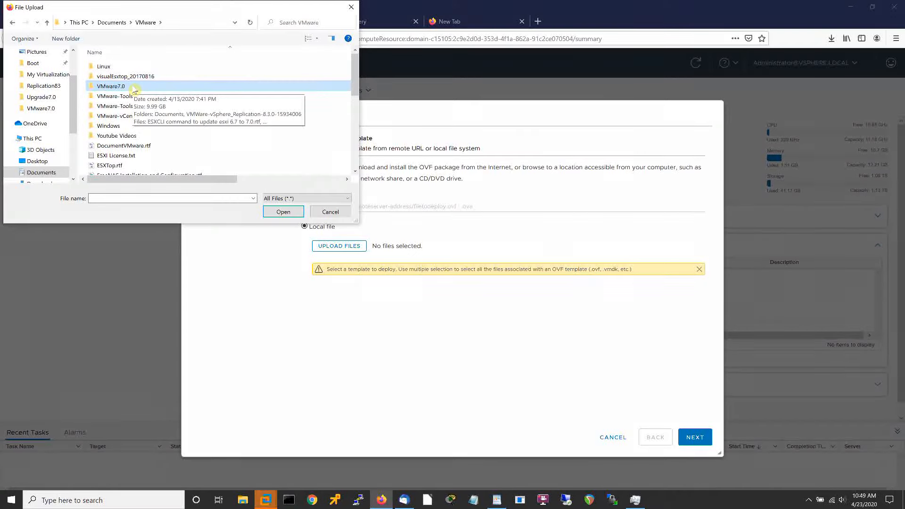
Upload the OVF10 certificate, manifest, descriptor, support disk and system disk files from the vSphere Replication bin folder.
{"action": "double_click", "coordinate": [134, 87]}
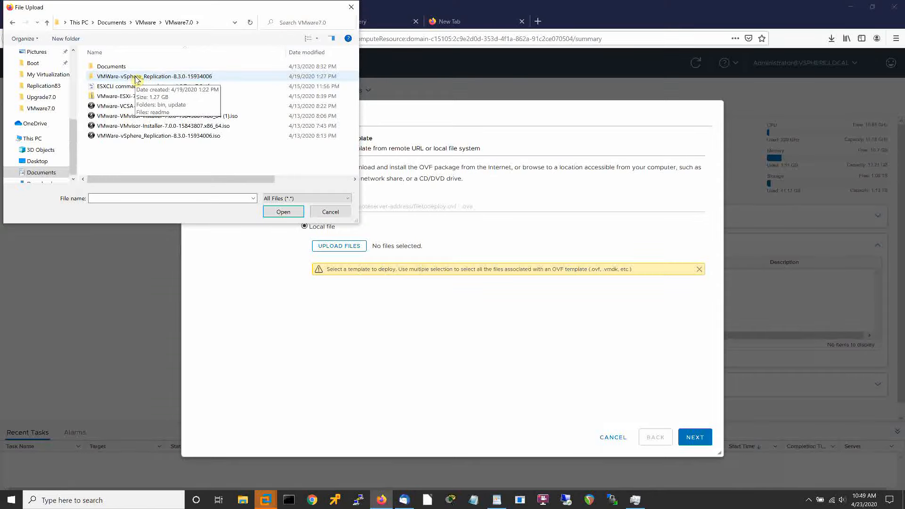
{"action": "double_click", "coordinate": [136, 78]}
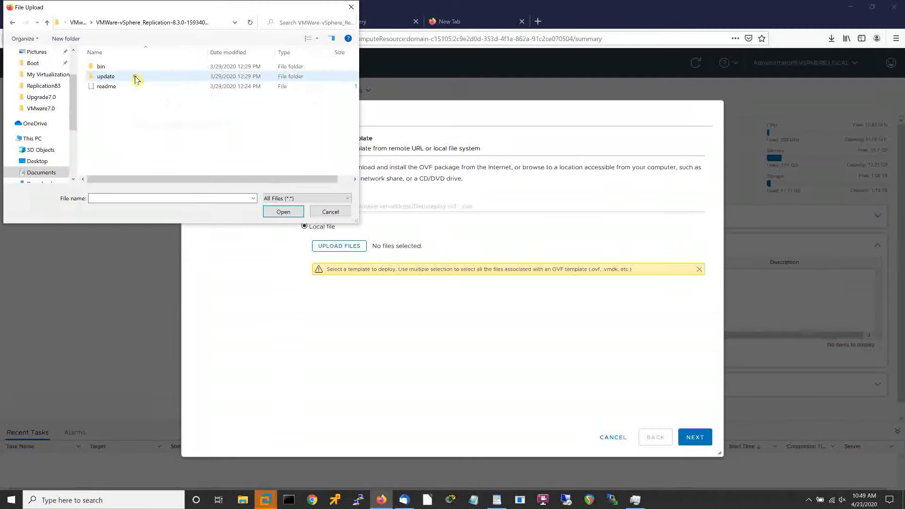
{"action": "double_click", "coordinate": [99, 68]}
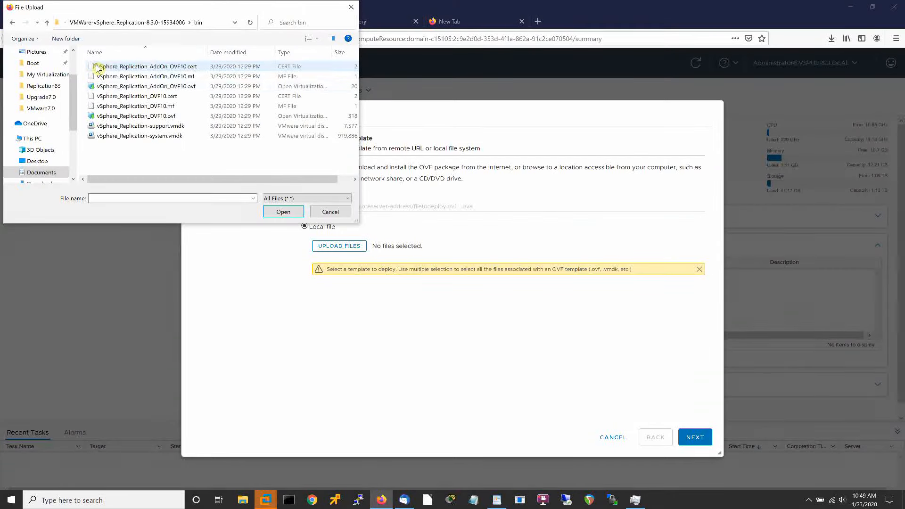
{"action": "left_click", "coordinate": [131, 97]}
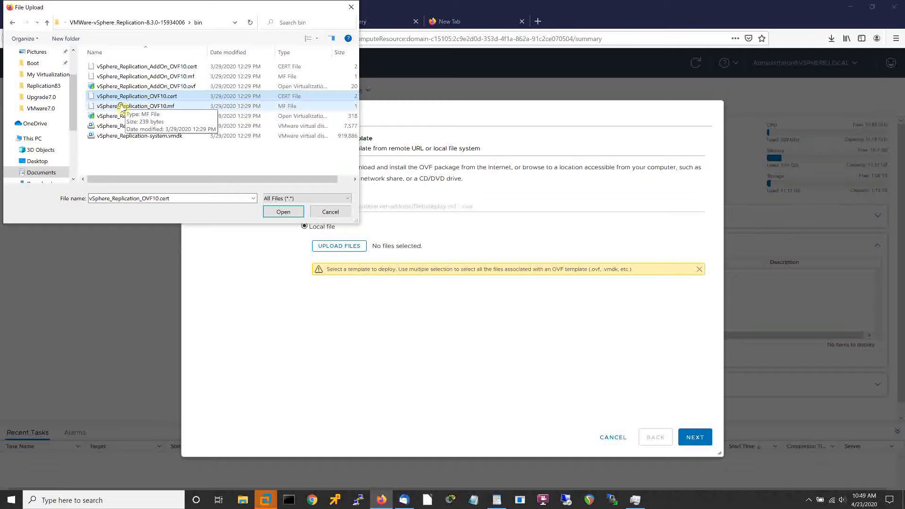
{"action": "left_click", "coordinate": [122, 108], "text": "ctrl"}
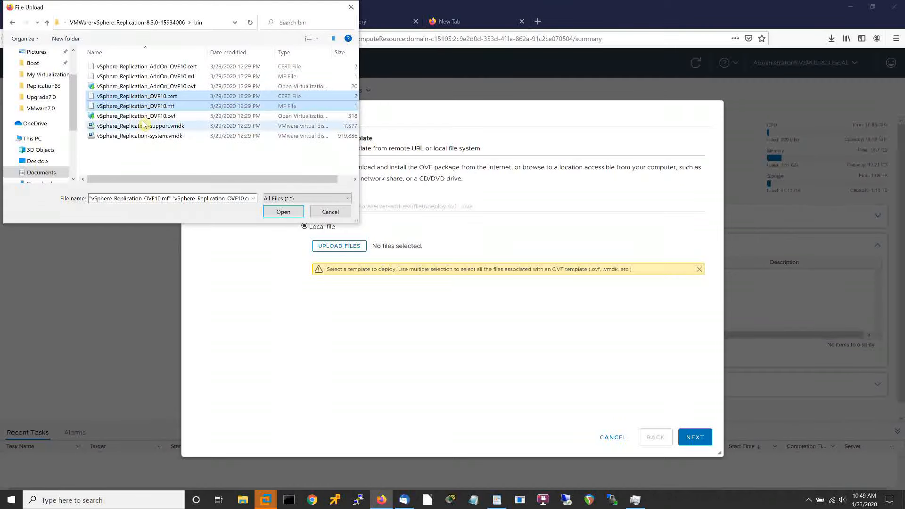
{"action": "left_click", "coordinate": [141, 116], "text": "ctrl"}
{"action": "left_click", "coordinate": [160, 126], "text": "ctrl"}
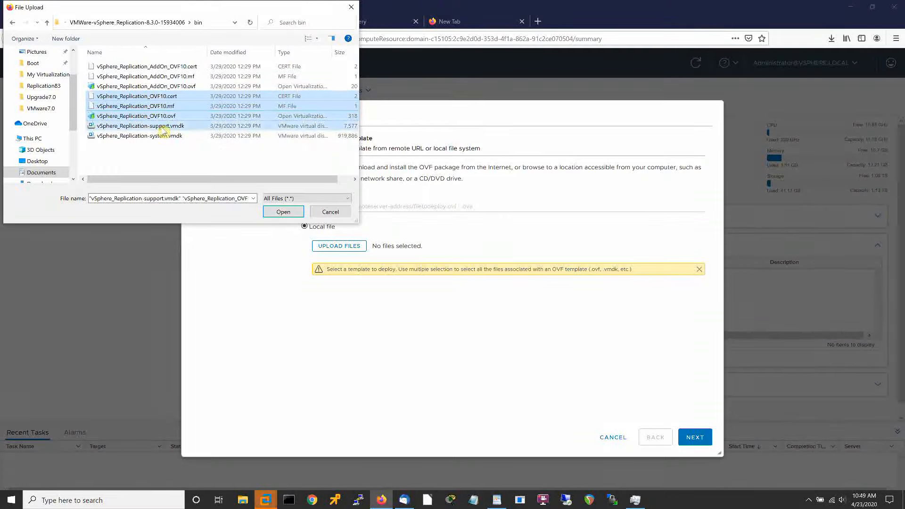
{"action": "left_click", "coordinate": [160, 136], "text": "ctrl"}
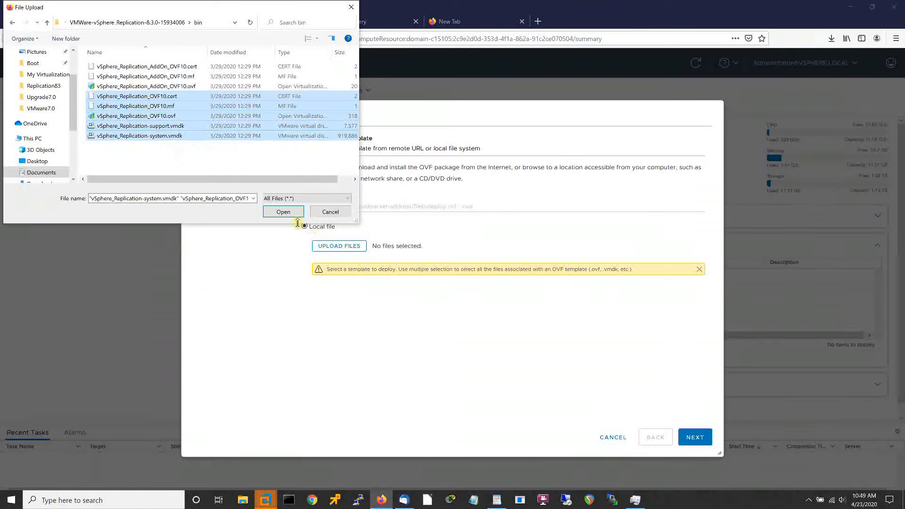
{"action": "left_click", "coordinate": [287, 212]}
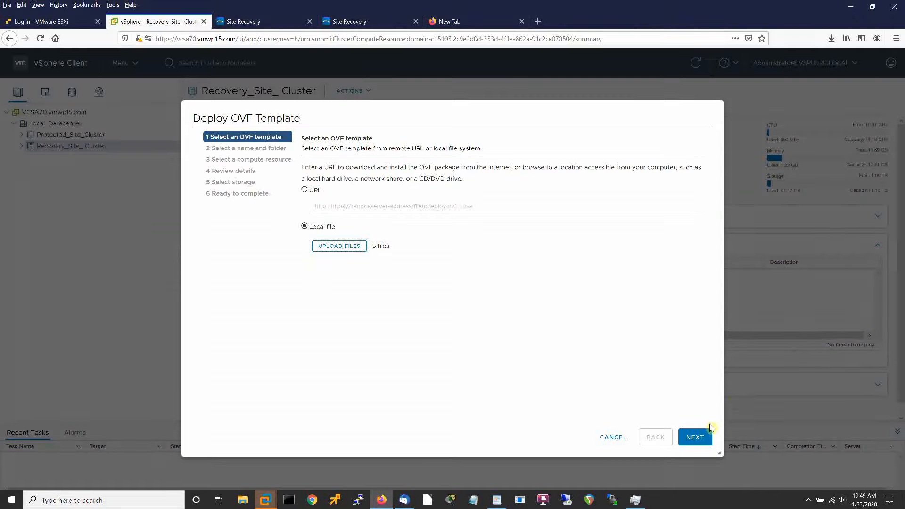
Name the VM VRA83A and keep Protected_Site_Cluster as its compute resource.
{"action": "left_click", "coordinate": [698, 435]}
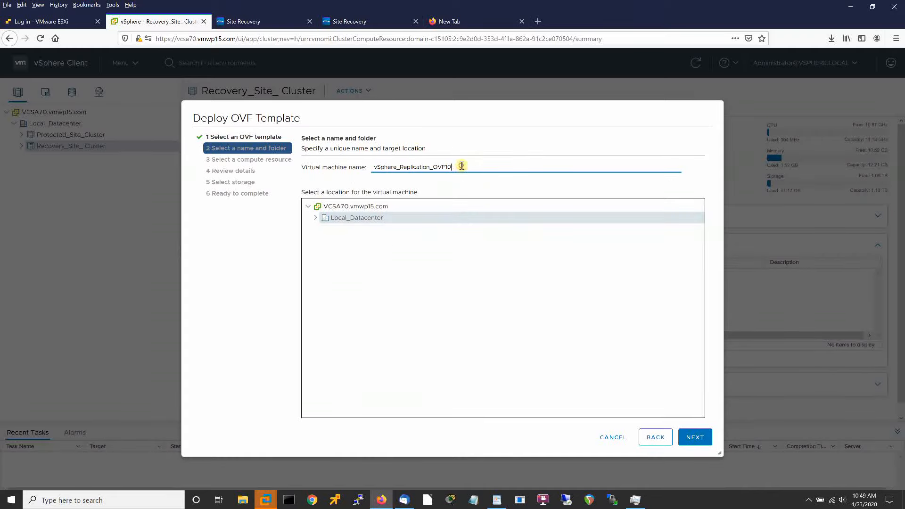
{"action": "double_click", "coordinate": [462, 165]}
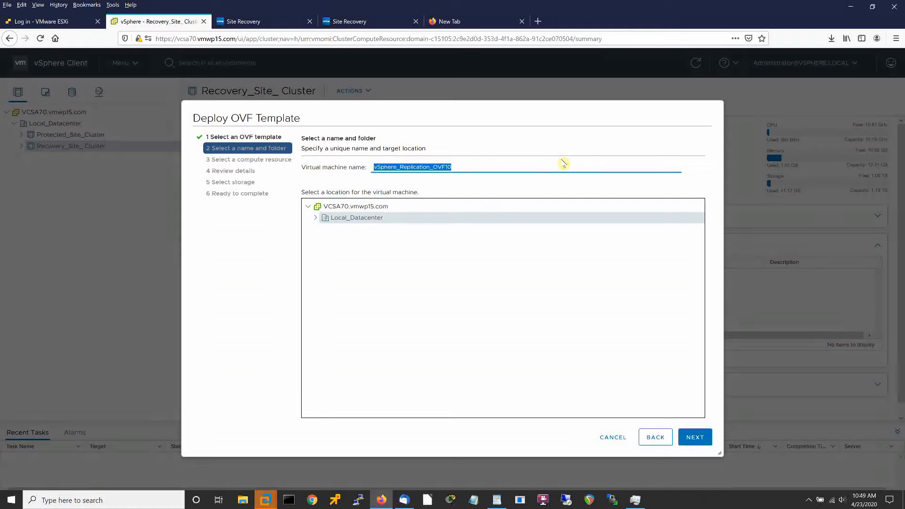
{"action": "type", "text": "VR"}
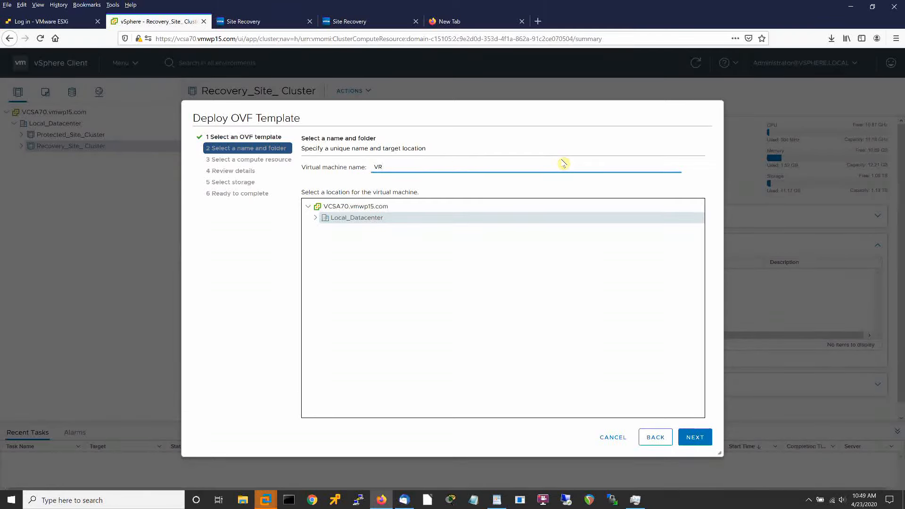
{"action": "type", "text": "A83A"}
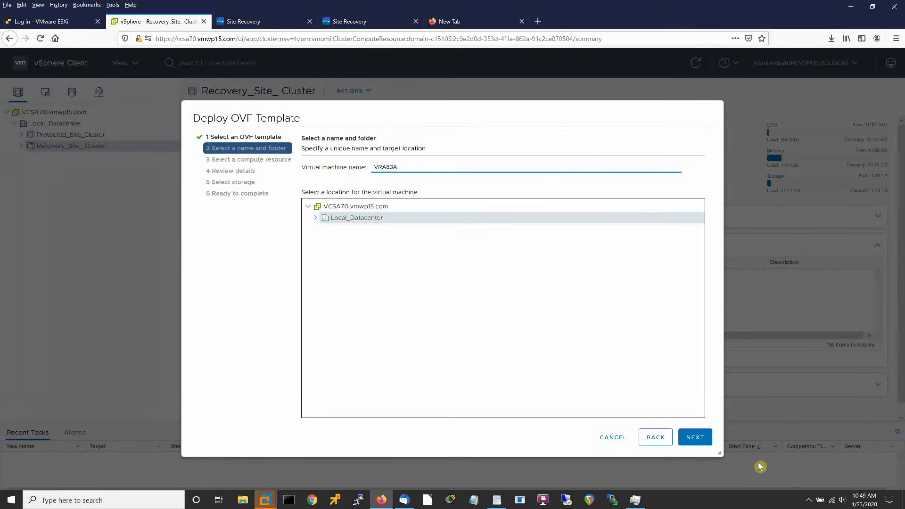
{"action": "left_click", "coordinate": [696, 438]}
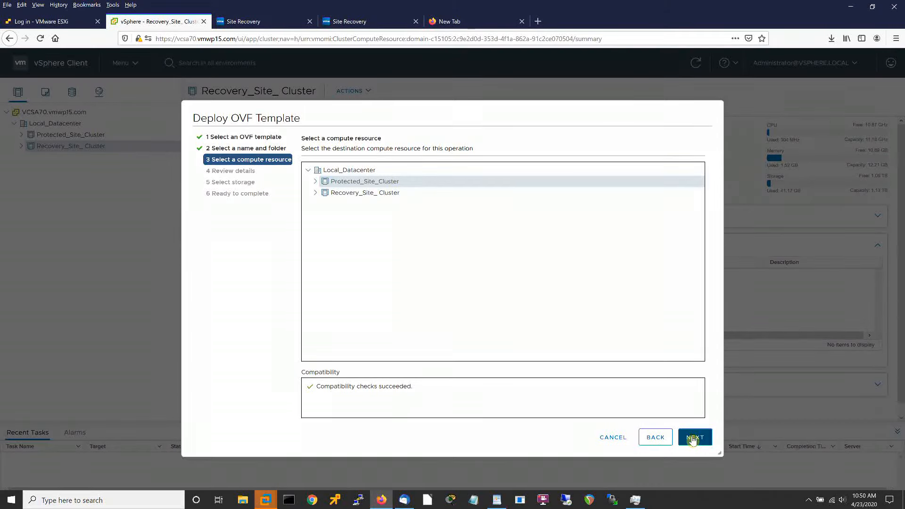
{"action": "left_click", "coordinate": [693, 440]}
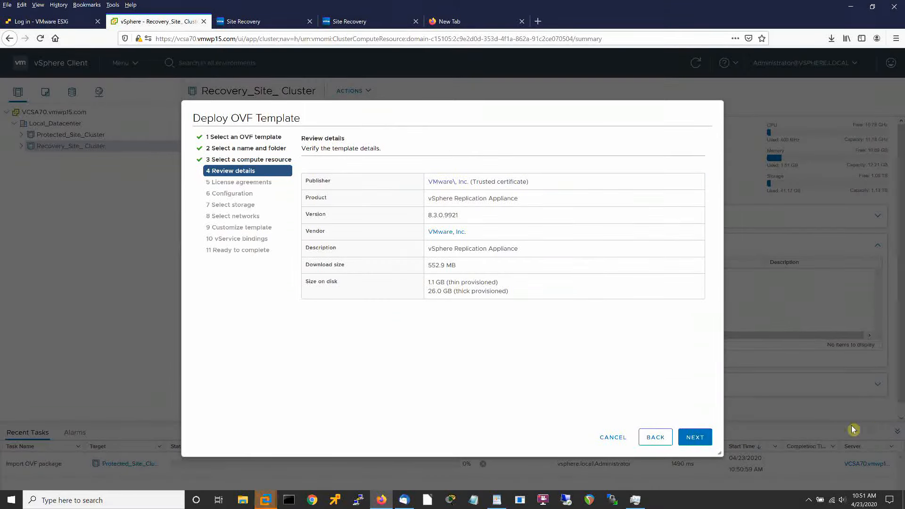
Accept all license agreements and choose the 2 vCPU deployment configuration.
{"action": "left_click", "coordinate": [691, 439]}
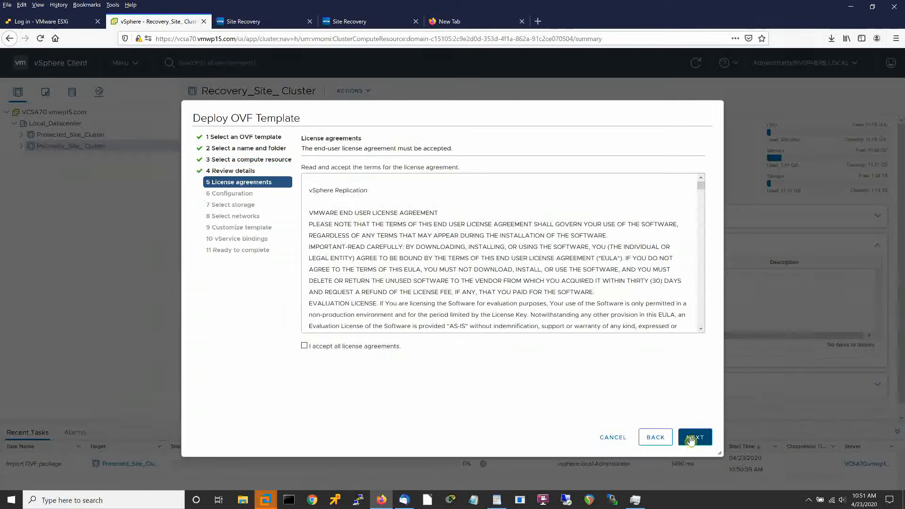
{"action": "left_click", "coordinate": [304, 346]}
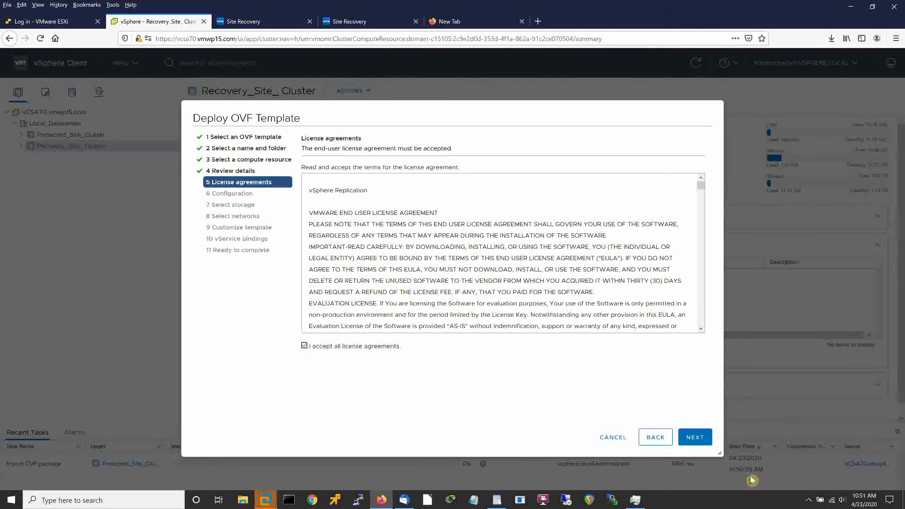
{"action": "left_click", "coordinate": [693, 438]}
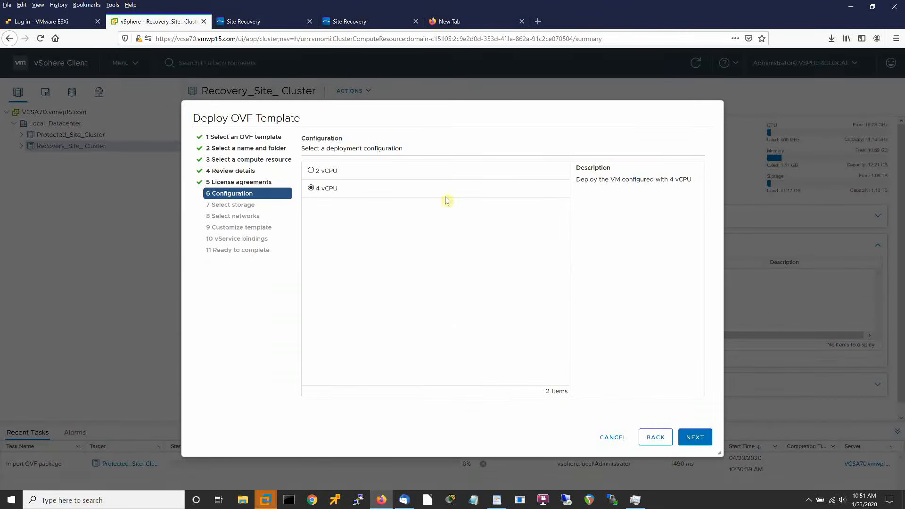
{"action": "left_click", "coordinate": [312, 171]}
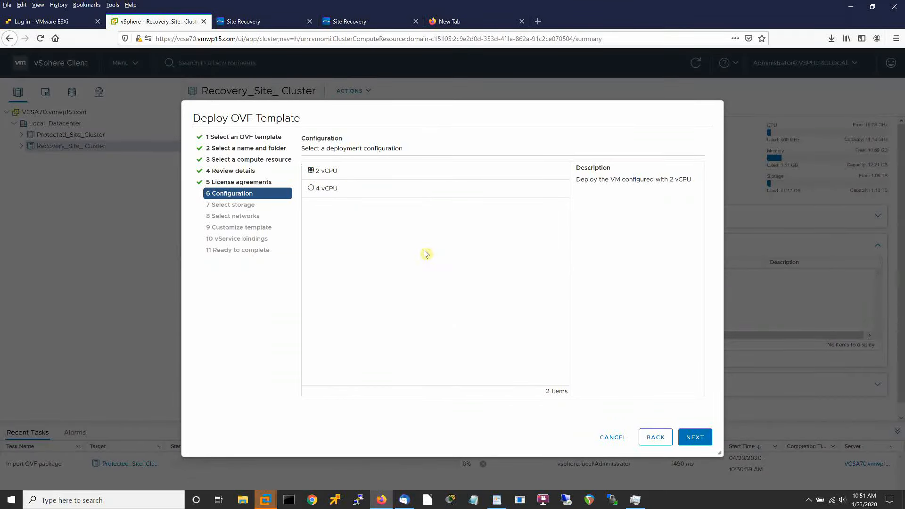
Store the appliance on Host1_Datastore2 and keep VM Network for the management network.
{"action": "left_click", "coordinate": [690, 439]}
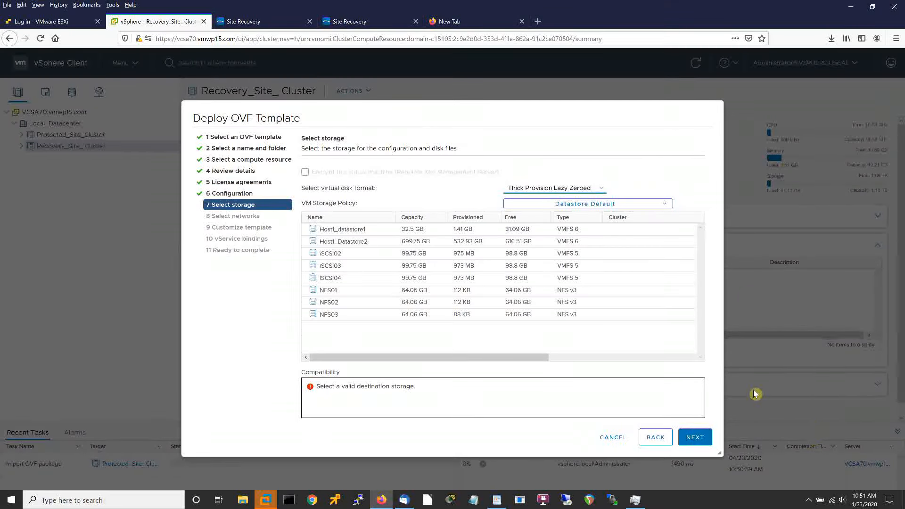
{"action": "left_click", "coordinate": [357, 243]}
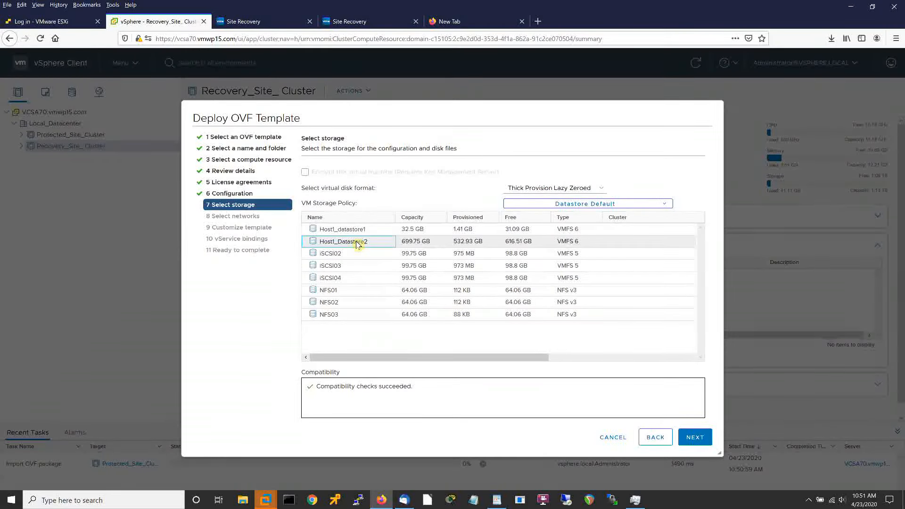
{"action": "left_click", "coordinate": [694, 438]}
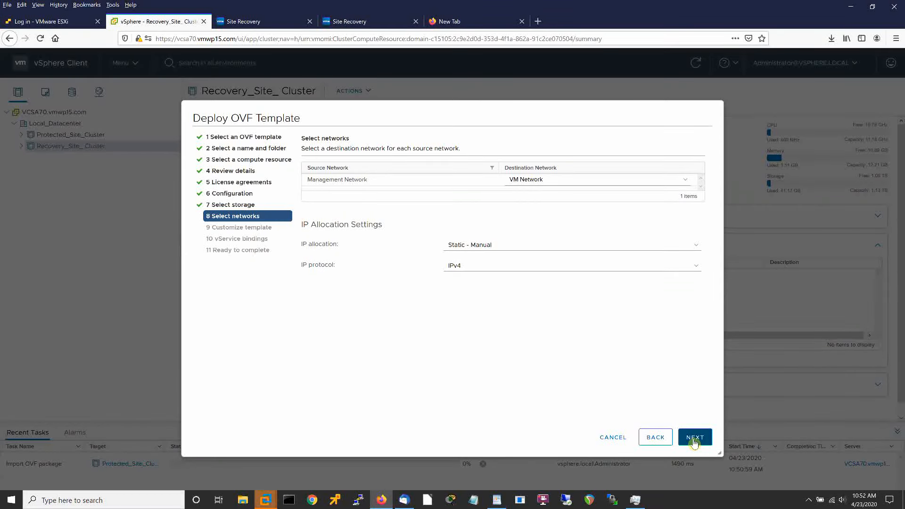
{"action": "left_click", "coordinate": [694, 438]}
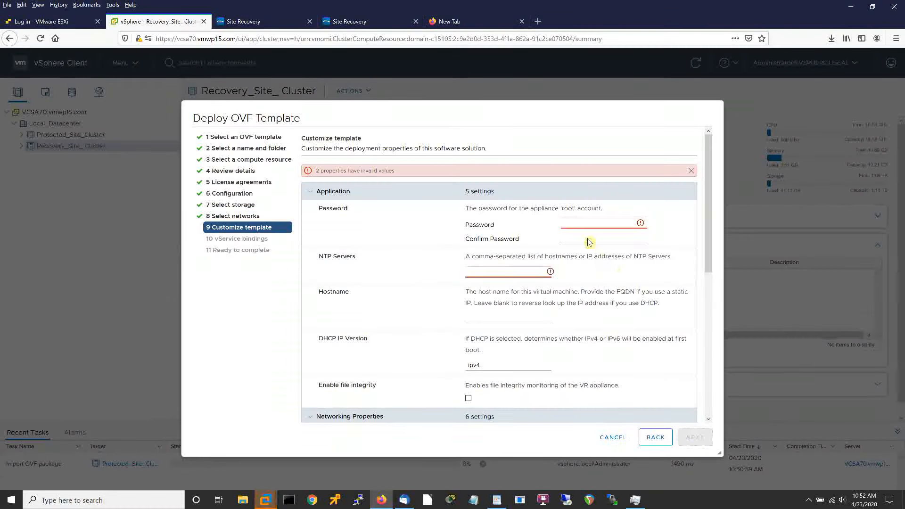
Enter and confirm the root password, set NTP server 192.168.10.4 and hostname VRA83A.vmwp15.com.
{"action": "left_click", "coordinate": [580, 221]}
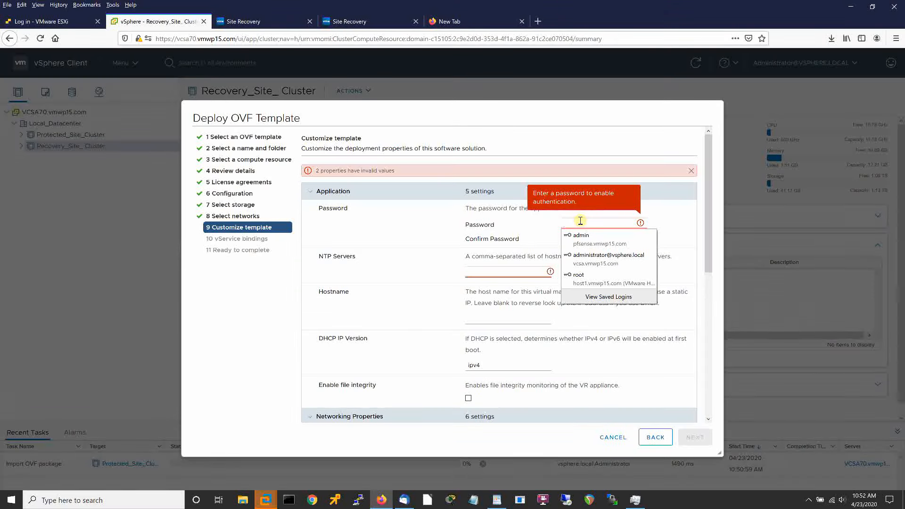
{"action": "type", "text": "V"}
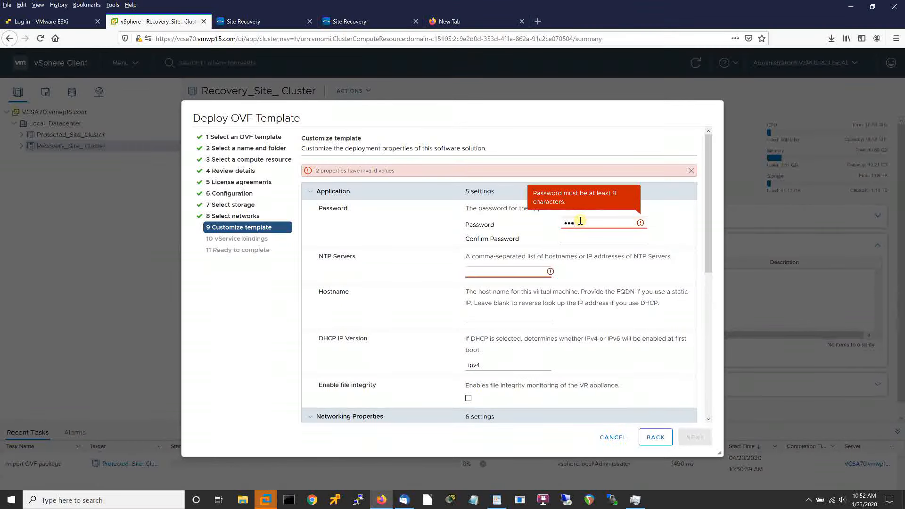
{"action": "type", "text": "Mware1!"}
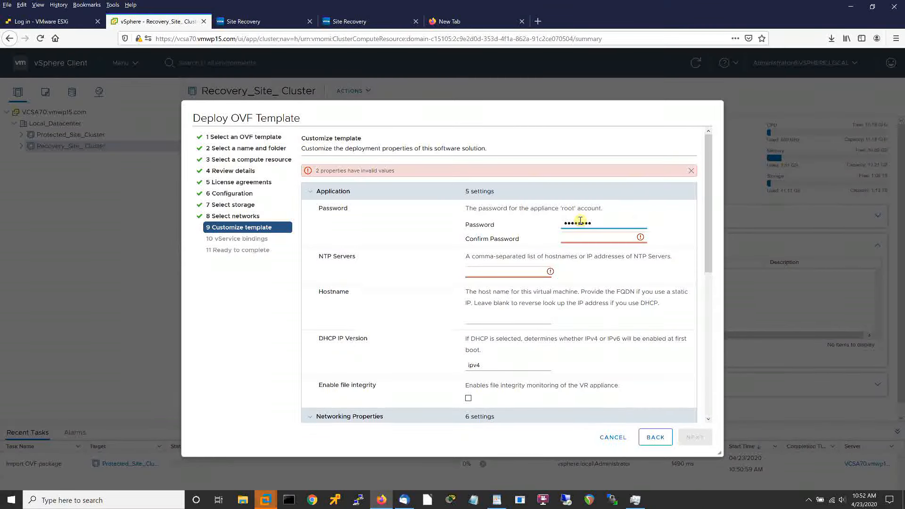
{"action": "key", "text": "Tab"}
{"action": "type", "text": "VM"}
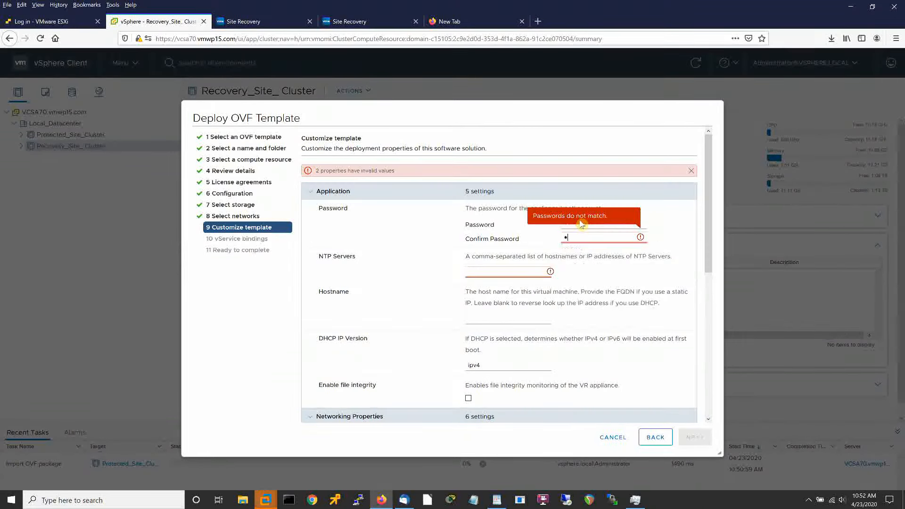
{"action": "type", "text": "ware1!"}
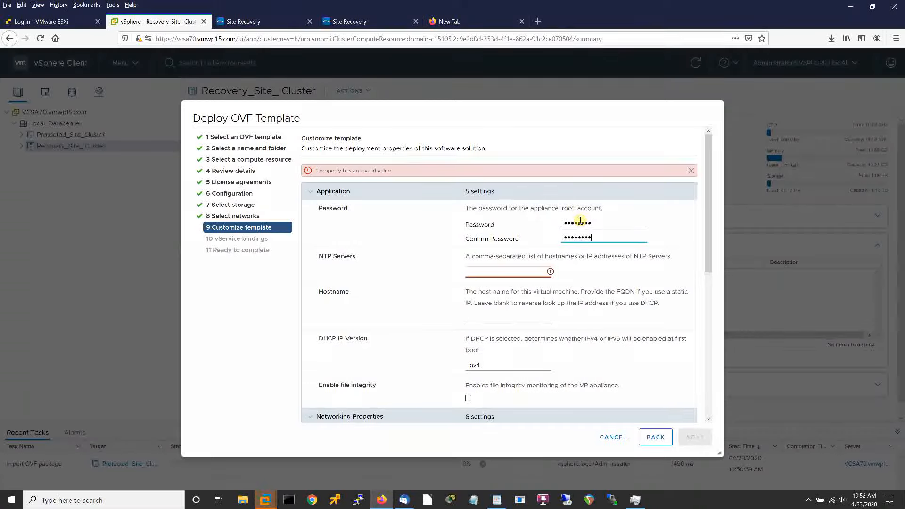
{"action": "key", "text": "Tab"}
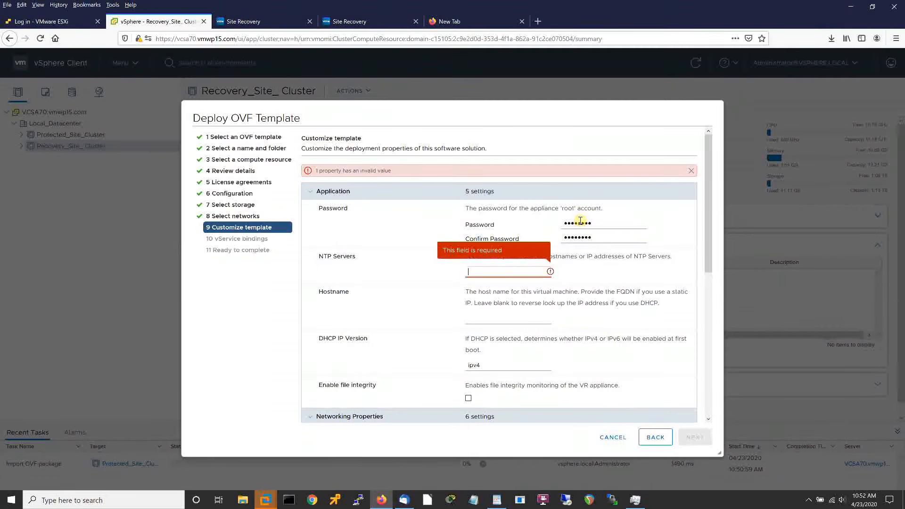
{"action": "type", "text": "192.1"}
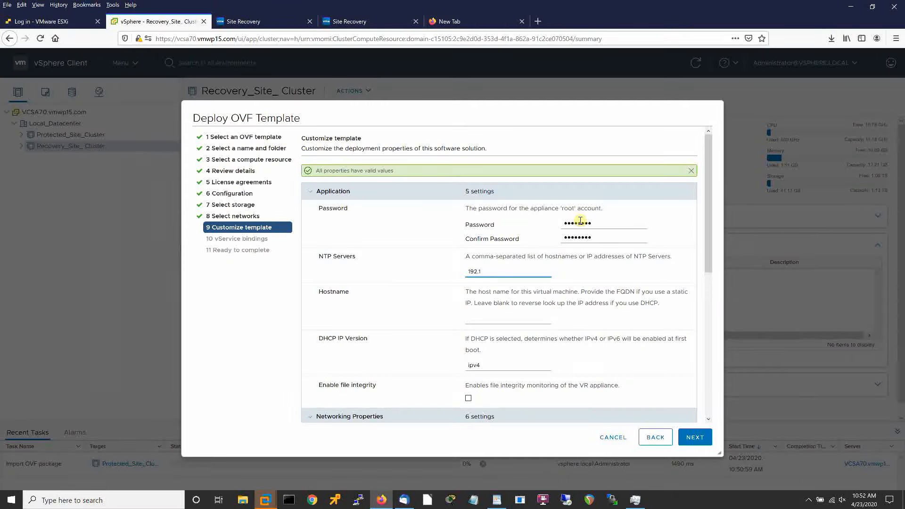
{"action": "type", "text": "68.10.4"}
{"action": "key", "text": "Tab"}
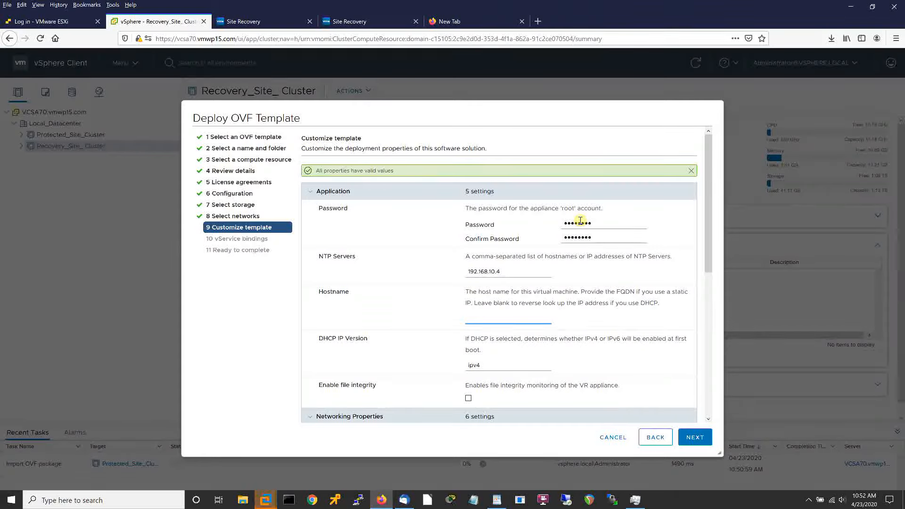
{"action": "type", "text": "VRA83A.vmwp15.com"}
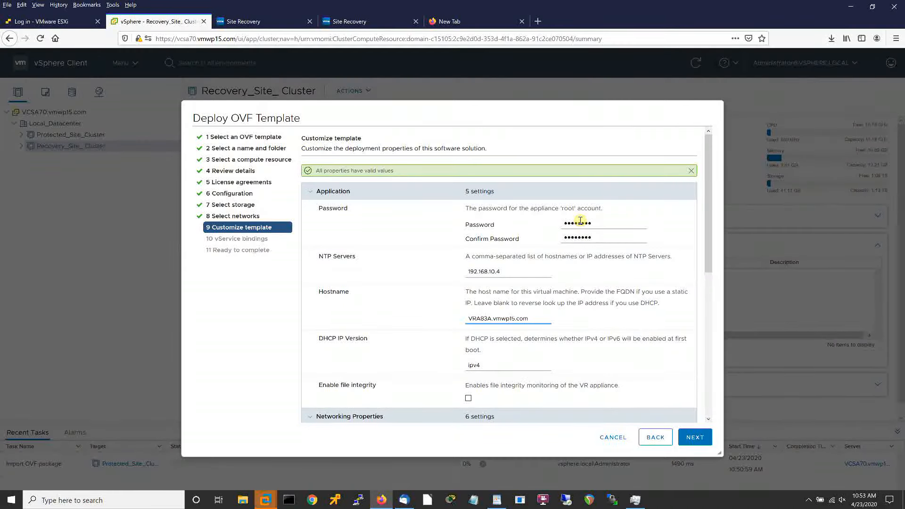
{"action": "key", "text": "Tab"}
{"action": "key", "text": "Tab"}
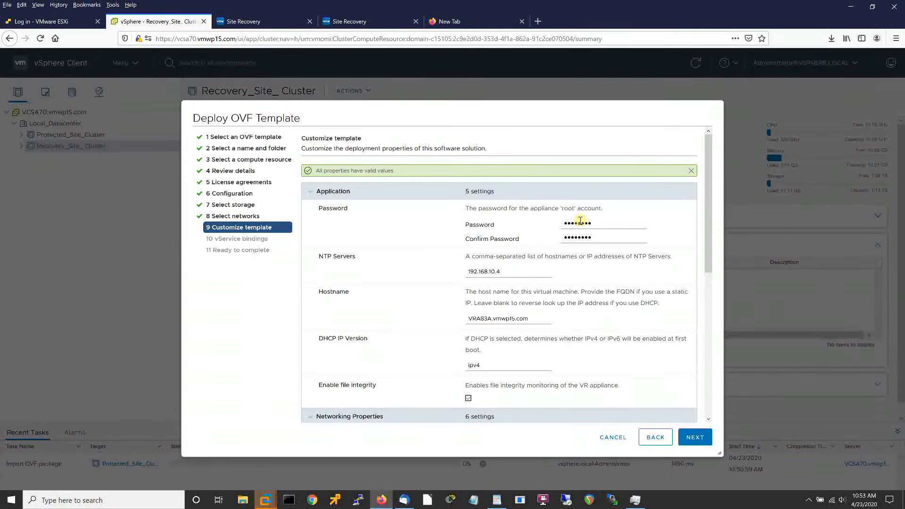
{"action": "left_click", "coordinate": [708, 420]}
{"action": "left_click", "coordinate": [708, 419]}
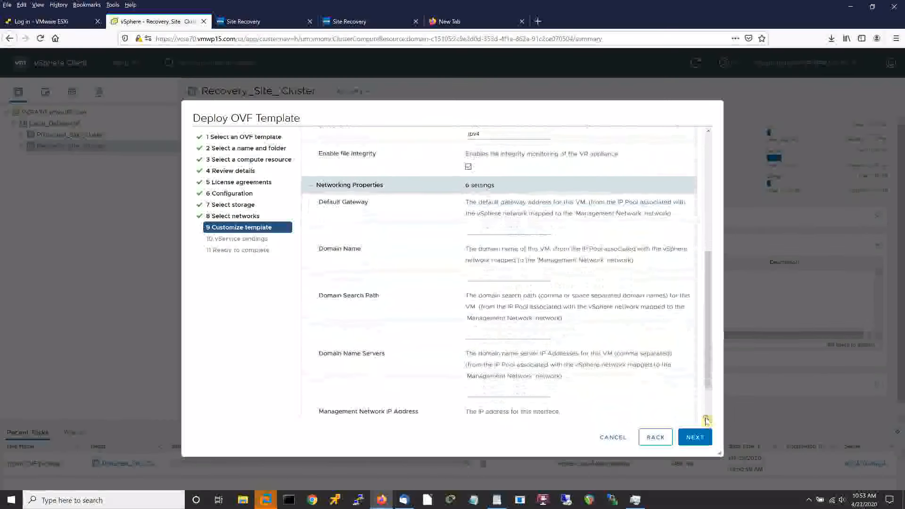
Set gateway 192.168.10.2, domain name vmwp15.com, the domain search path, and DNS 192.168.10.4.
{"action": "left_click", "coordinate": [497, 225]}
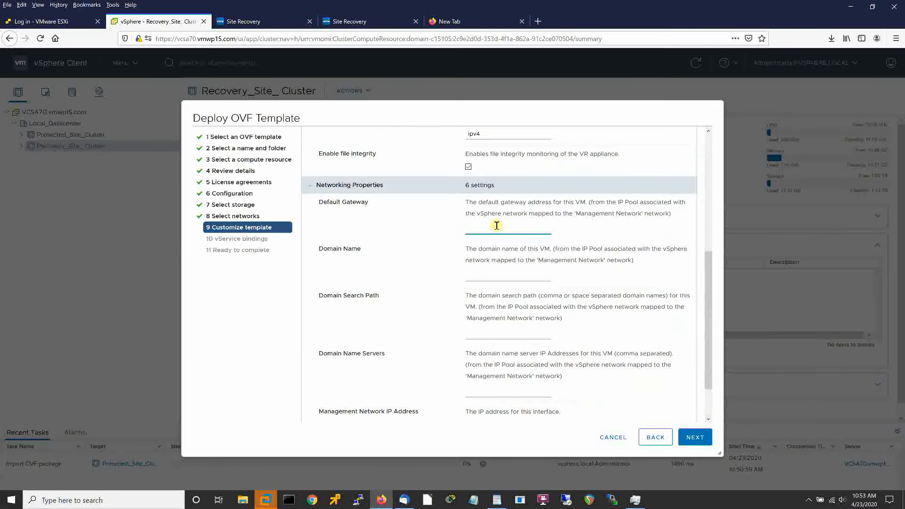
{"action": "type", "text": "192.168.10.2"}
{"action": "key", "text": "Tab"}
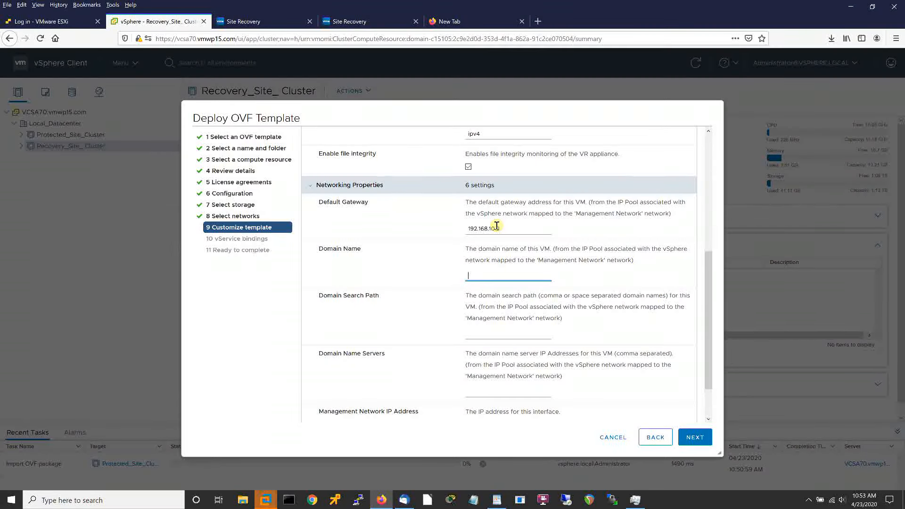
{"action": "type", "text": "vmwp15.com"}
{"action": "key", "text": "Tab"}
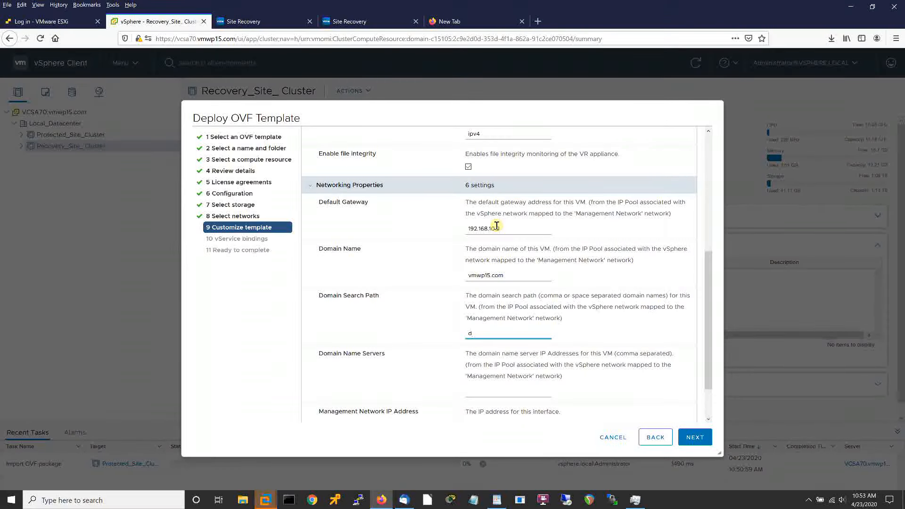
{"action": "type", "text": "d"}
{"action": "key", "text": "BackSpace"}
{"action": "type", "text": "vmwp15.com"}
{"action": "key", "text": "Tab"}
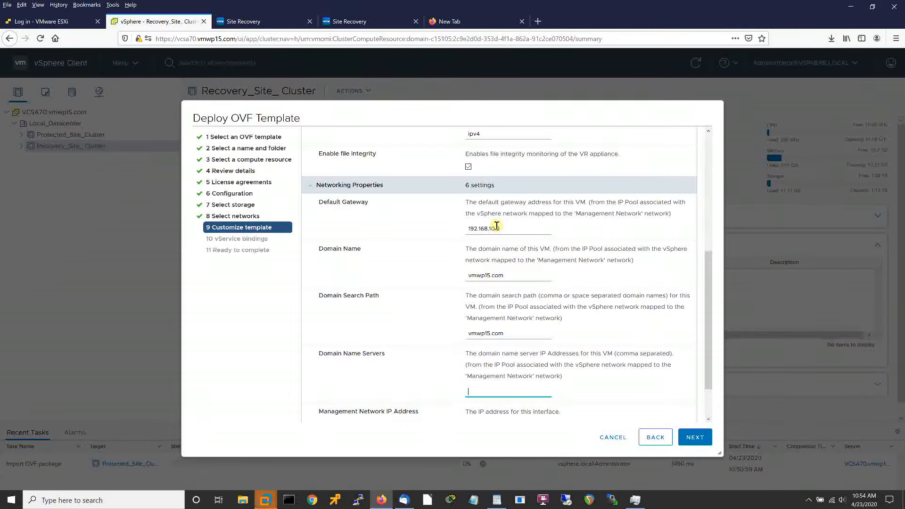
{"action": "type", "text": "192.168.10.4"}
{"action": "key", "text": "Tab"}
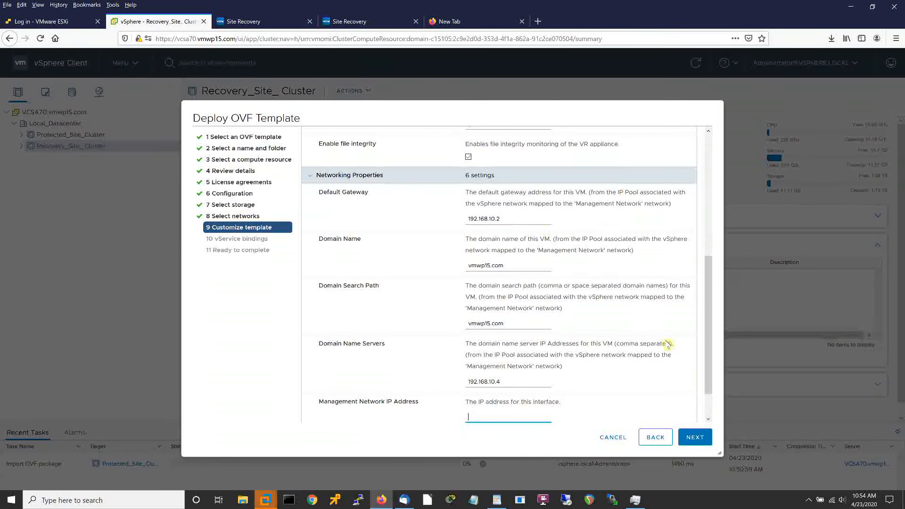
Set management IP 192.168.10.20 with netmask 255.255.255.0 and continue to vService bindings.
{"action": "left_click", "coordinate": [709, 419]}
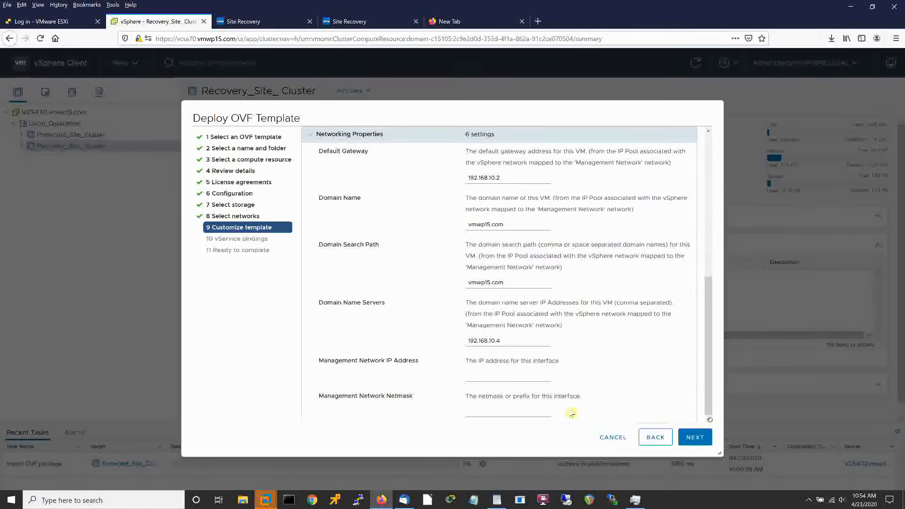
{"action": "left_click", "coordinate": [487, 376]}
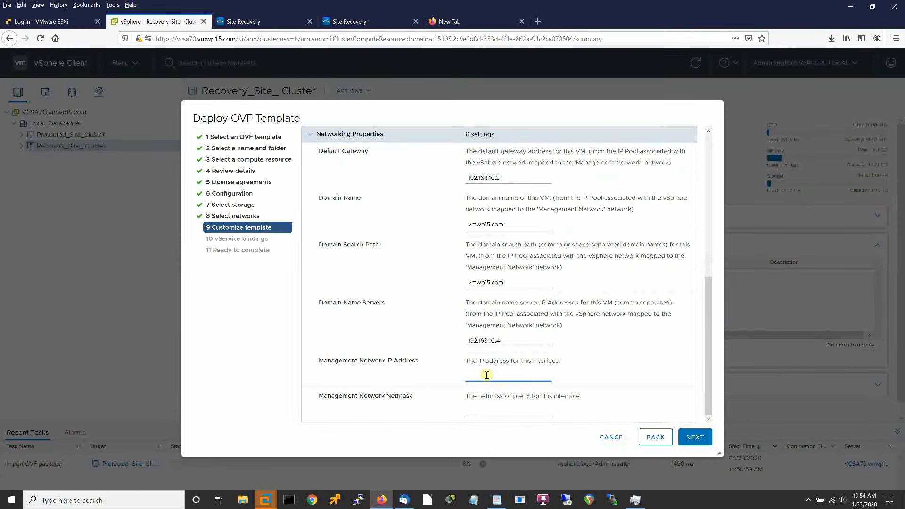
{"action": "type", "text": "192.168.10.20"}
{"action": "key", "text": "Tab"}
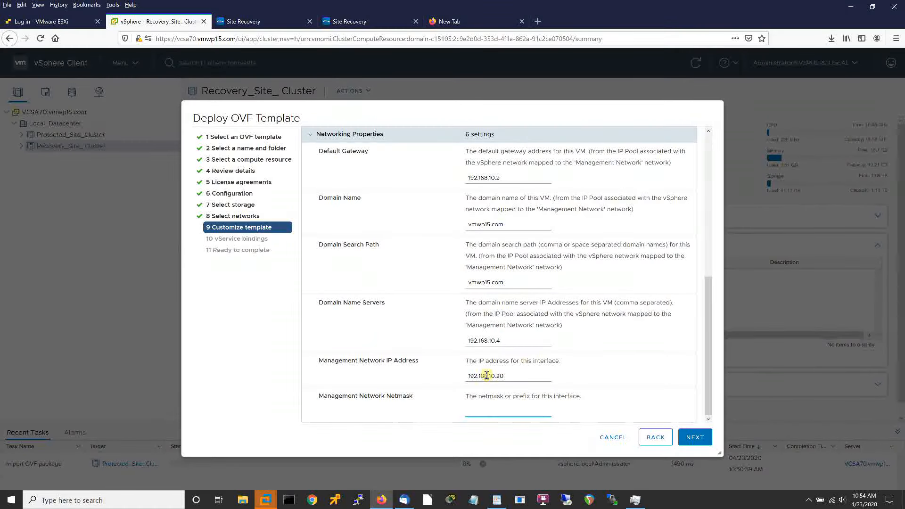
{"action": "type", "text": "255.255.255.0"}
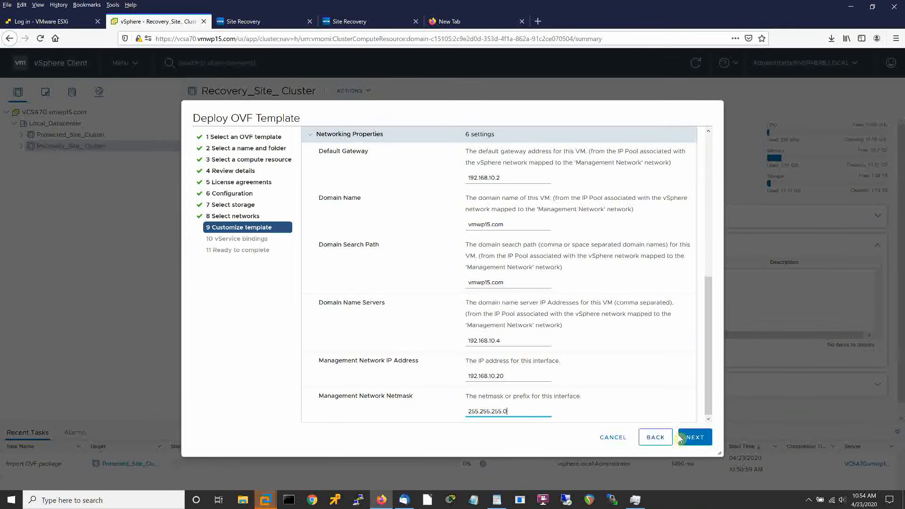
{"action": "left_click", "coordinate": [696, 439]}
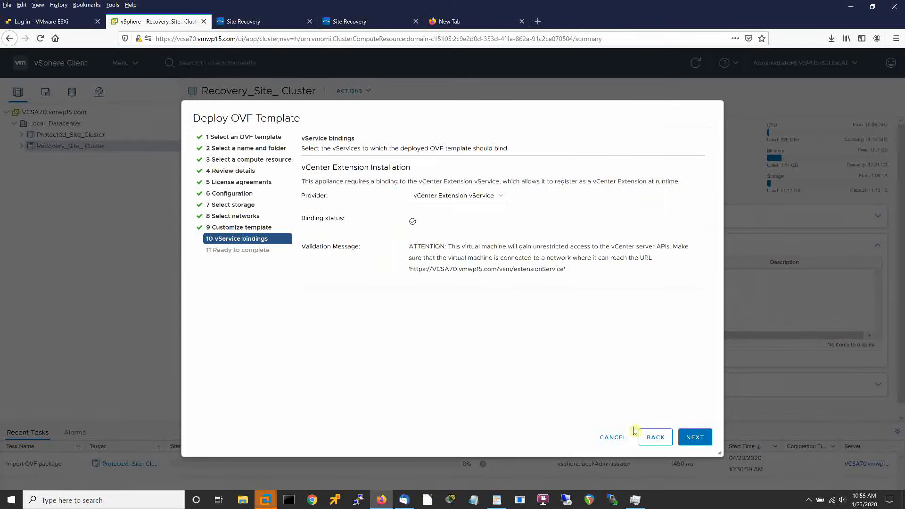
Skip past vService bindings and finish the VRA83A deployment from the Ready to complete page.
{"action": "left_click", "coordinate": [690, 444]}
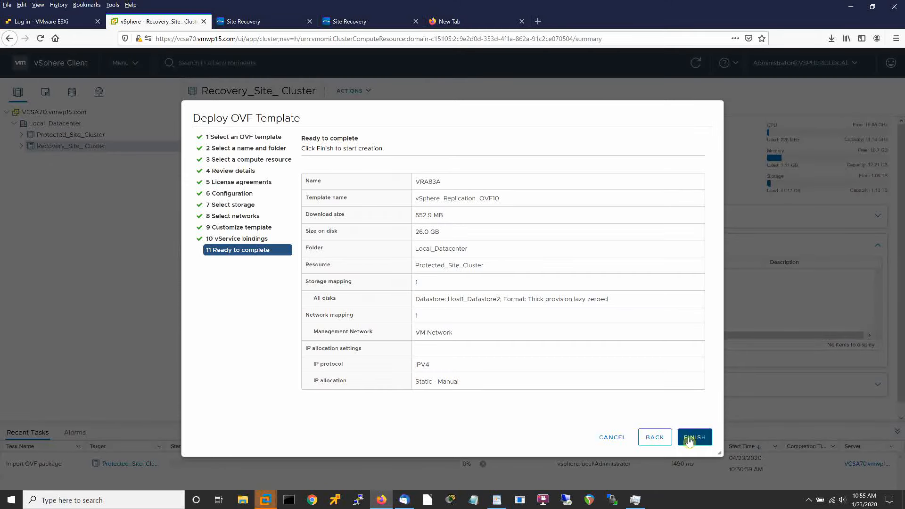
{"action": "left_click", "coordinate": [689, 440]}
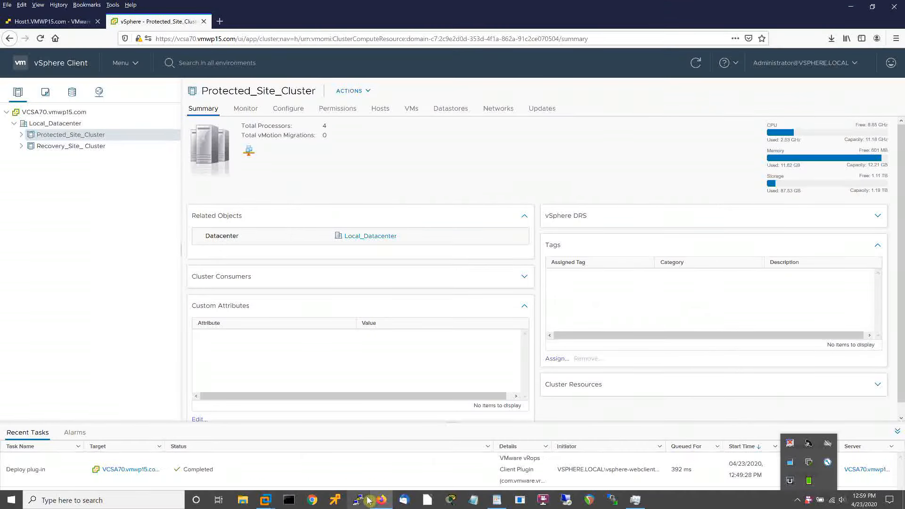
Power on the VRA83 VM in Protected_Site_Cluster, confirm the warning, and view its Summary.
{"action": "left_click", "coordinate": [22, 135]}
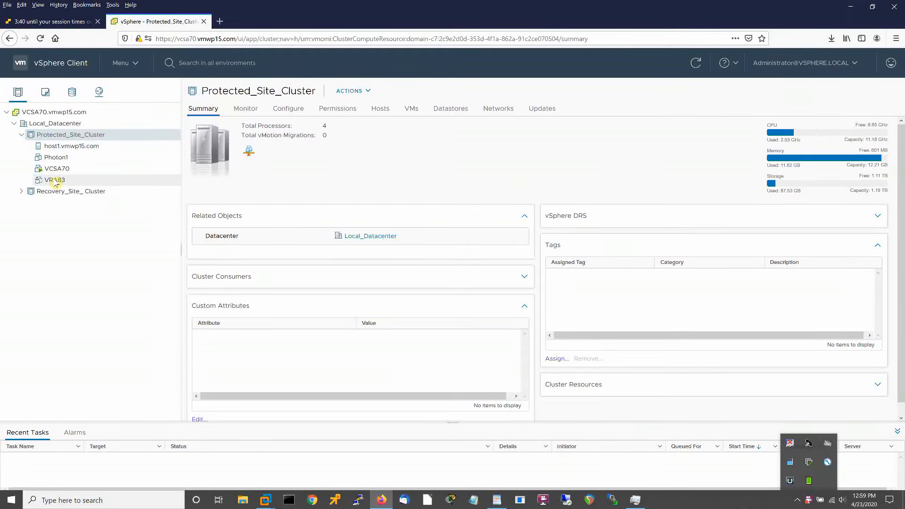
{"action": "left_click", "coordinate": [55, 180]}
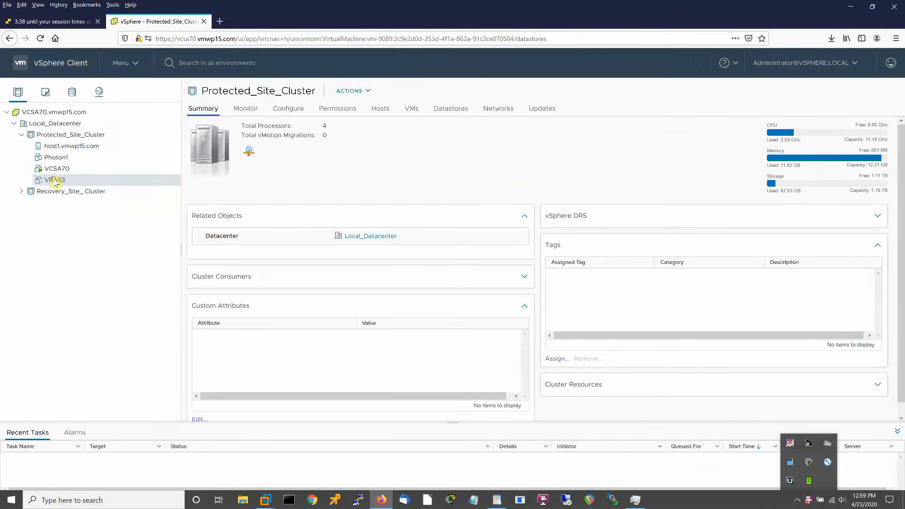
{"action": "right_click", "coordinate": [55, 183]}
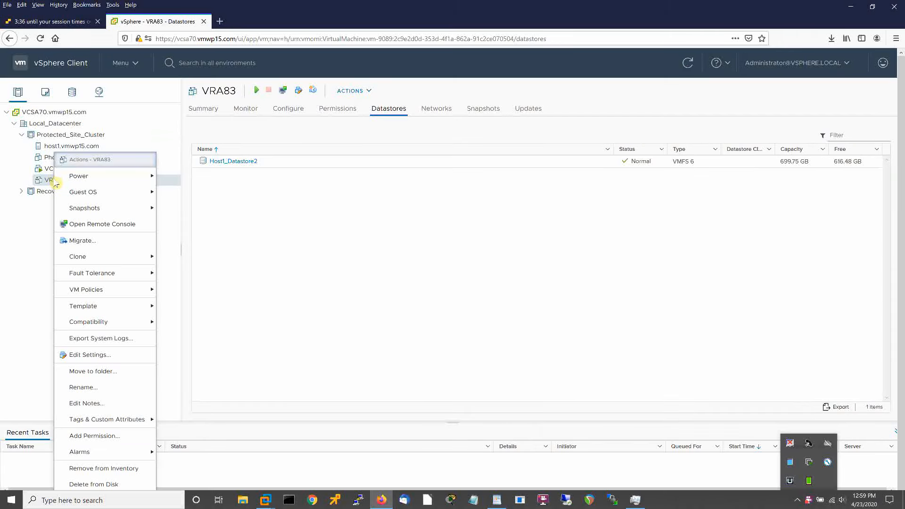
{"action": "mouse_move", "coordinate": [76, 177]}
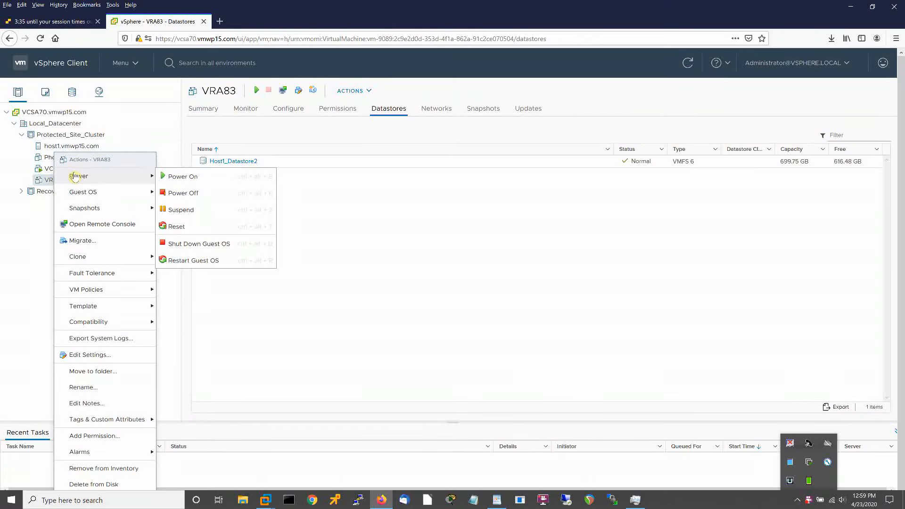
{"action": "left_click", "coordinate": [182, 178]}
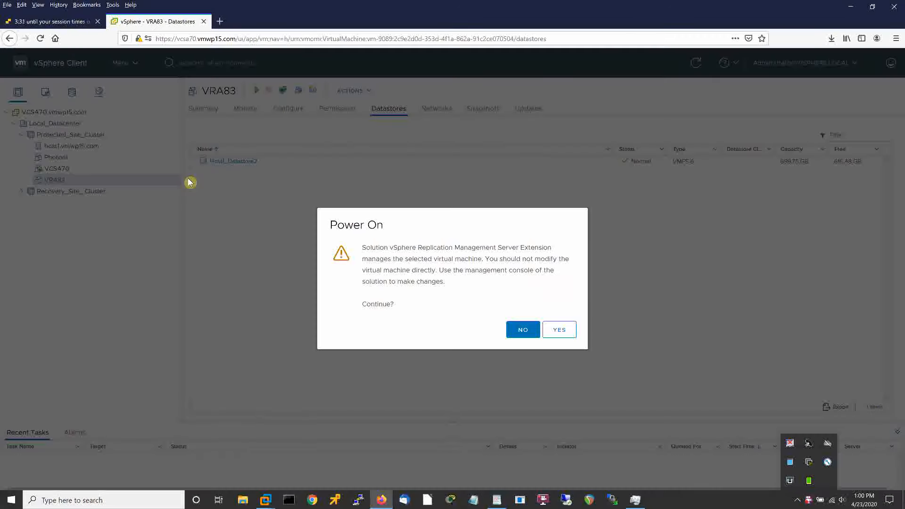
{"action": "left_click", "coordinate": [565, 339]}
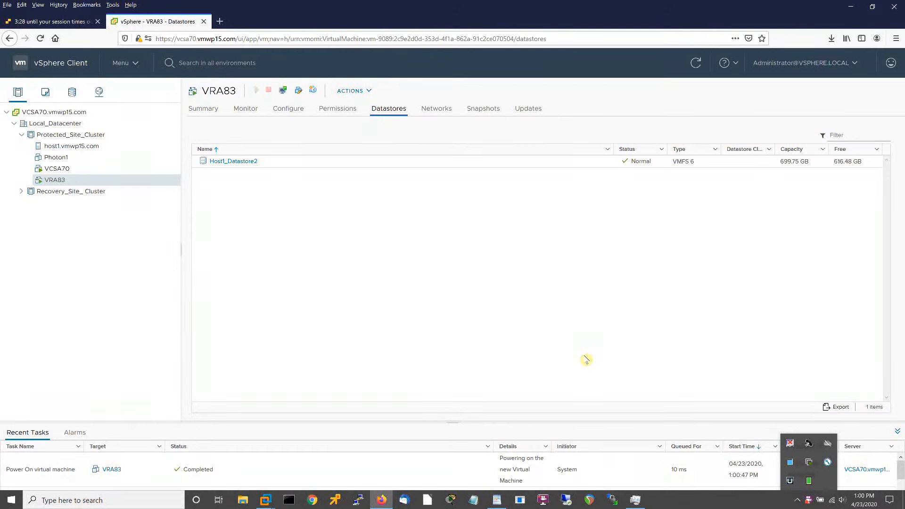
{"action": "left_click", "coordinate": [200, 109]}
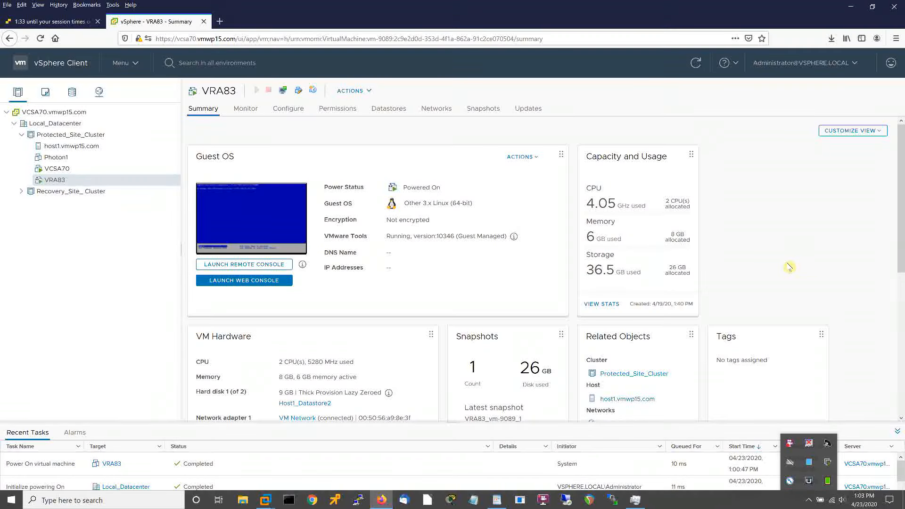
Open VRA83's web console to read its 192.168.10.20:5480 address, then open a new browser tab.
{"action": "left_click", "coordinate": [271, 232]}
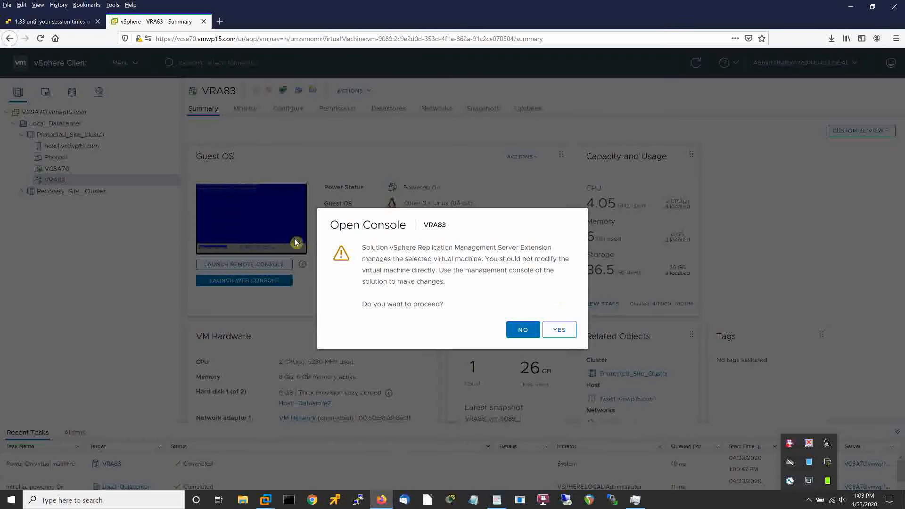
{"action": "left_click", "coordinate": [556, 331]}
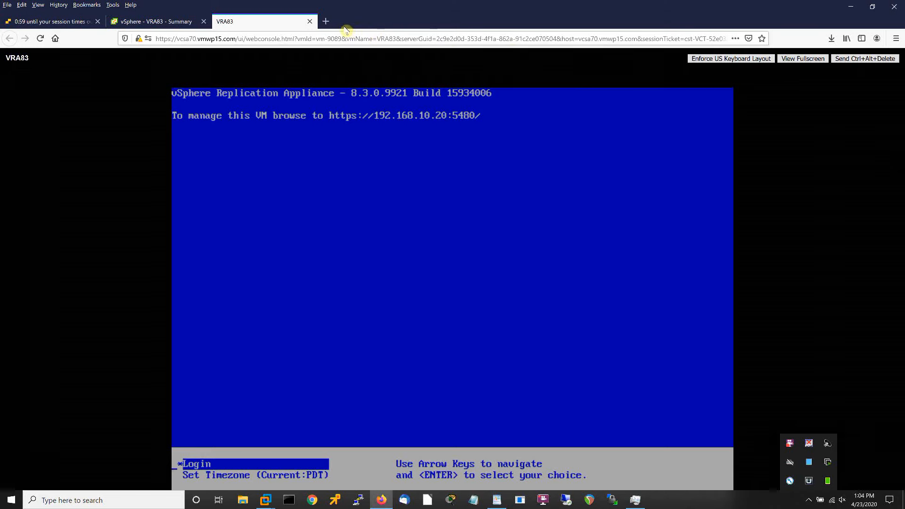
{"action": "left_click", "coordinate": [326, 21]}
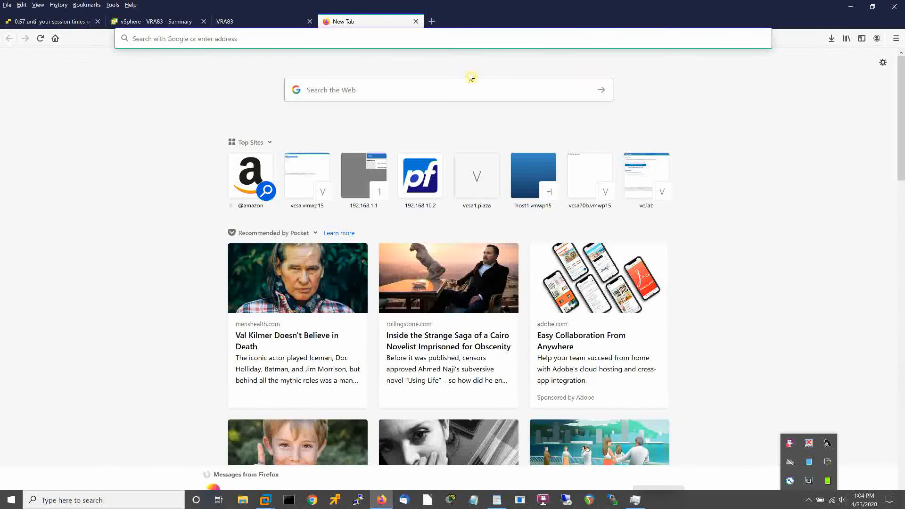
{"action": "type", "text": "https"}
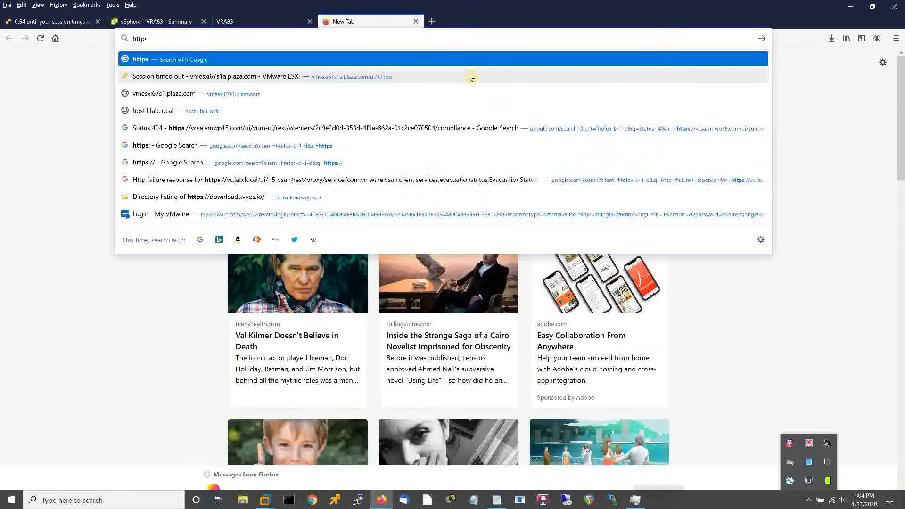
{"action": "type", "text": "://"}
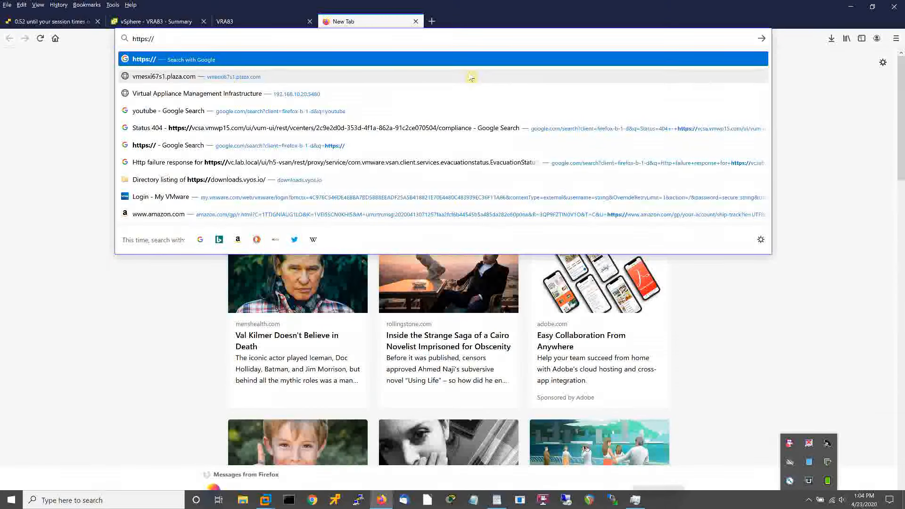
{"action": "type", "text": "192.1"}
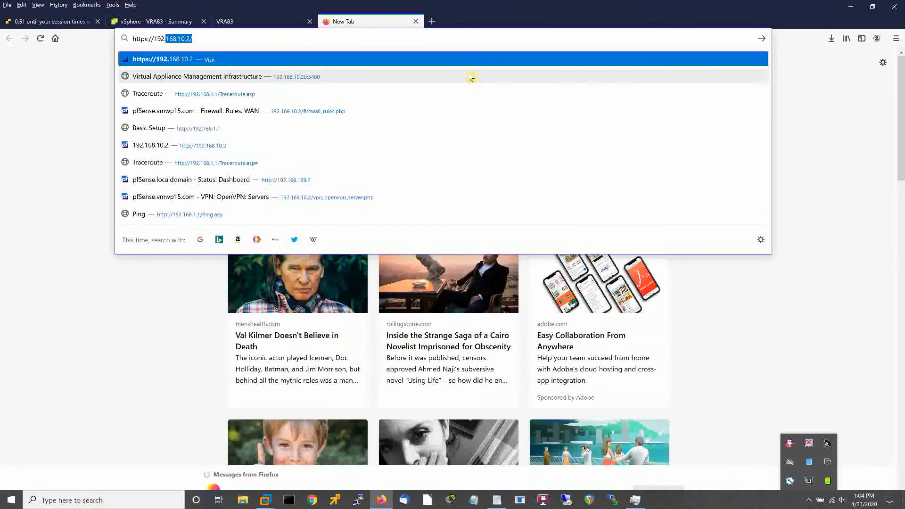
{"action": "type", "text": "68.1"}
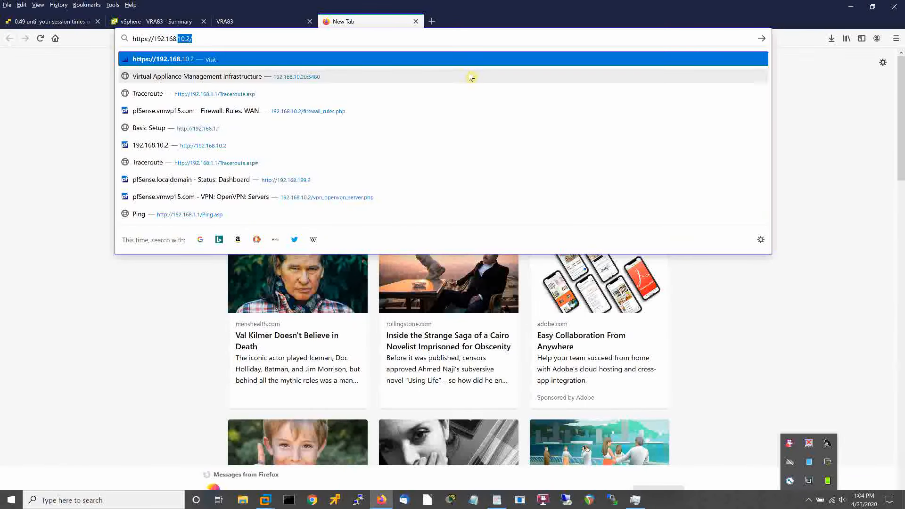
{"action": "type", "text": "0.2"}
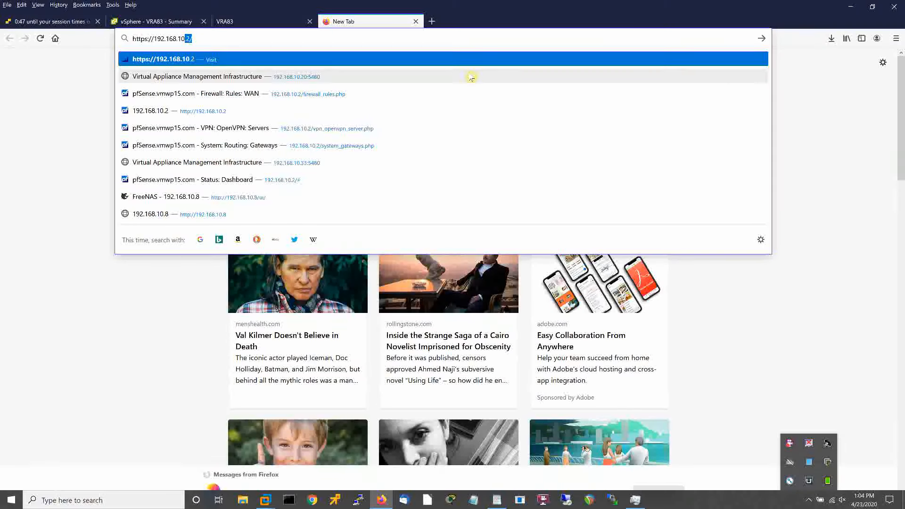
{"action": "type", "text": "0"}
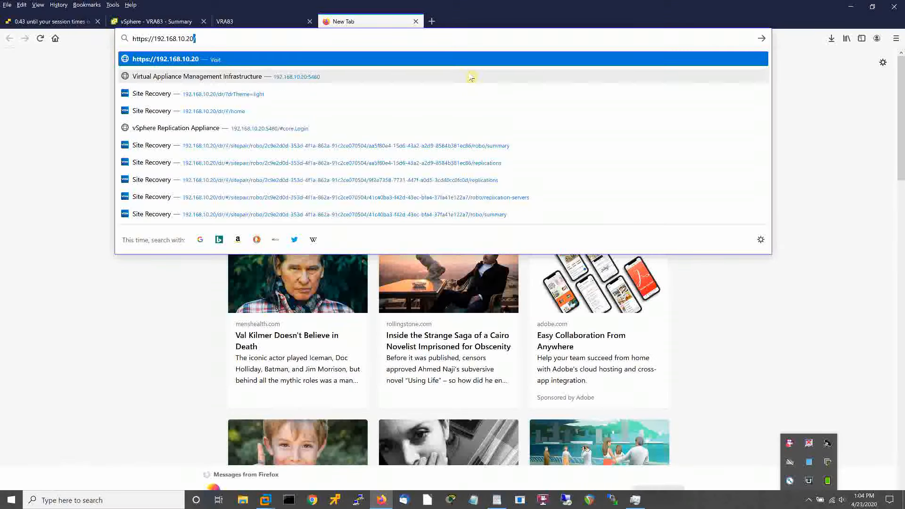
{"action": "type", "text": ":"}
{"action": "type", "text": "548"}
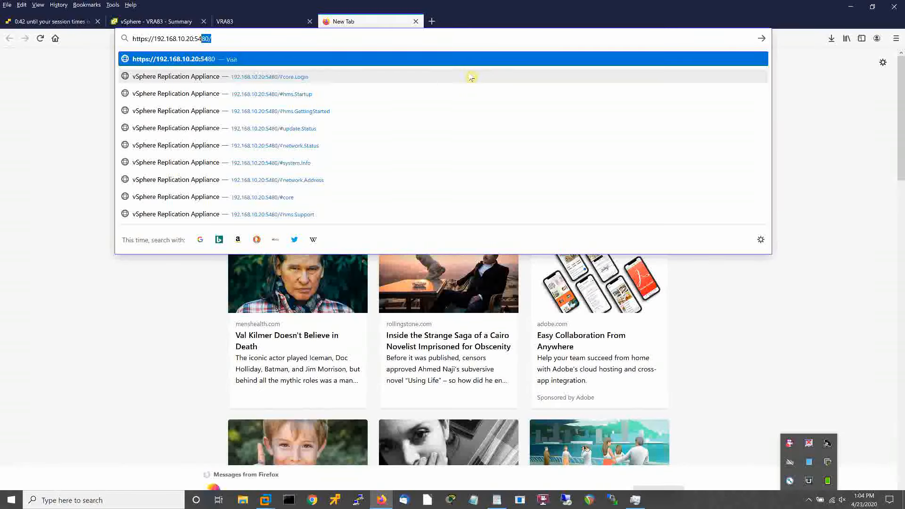
{"action": "type", "text": "0"}
{"action": "key", "text": "BackSpace"}
{"action": "key", "text": "Return"}
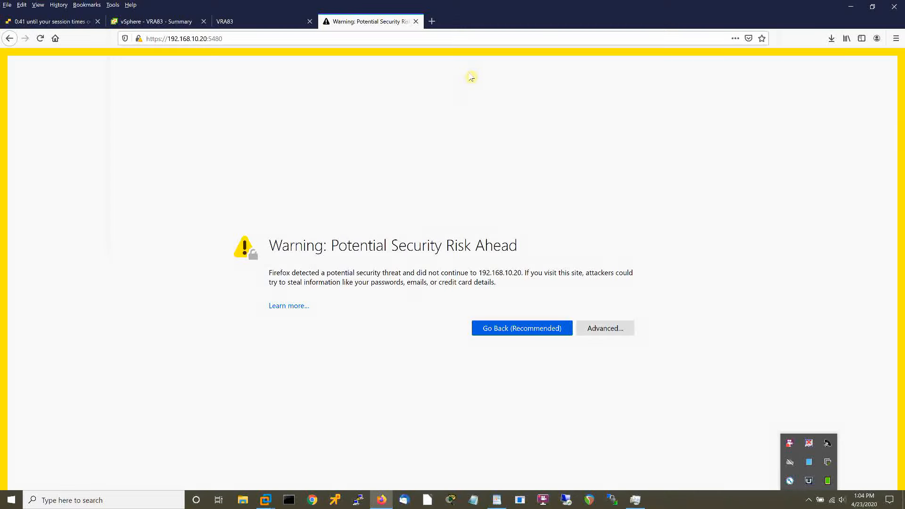
{"action": "left_click", "coordinate": [606, 329]}
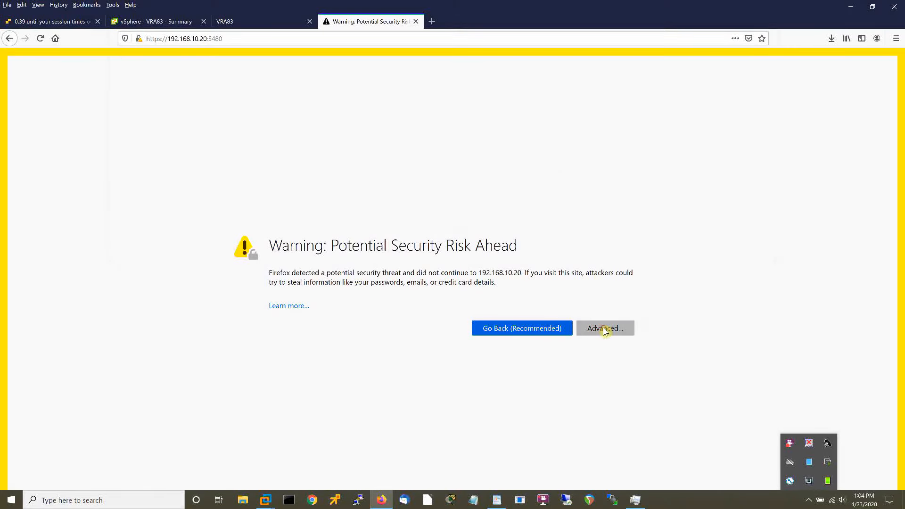
{"action": "left_click", "coordinate": [535, 482]}
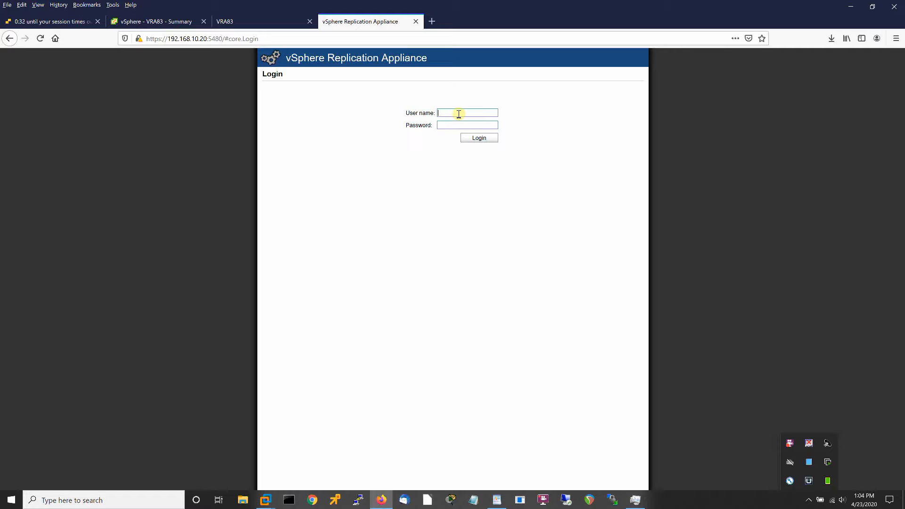
Log in as root, enter the SSO administrator password in VR Configuration, save and restart, and trust the certificate.
{"action": "type", "text": "root"}
{"action": "left_click", "coordinate": [474, 138]}
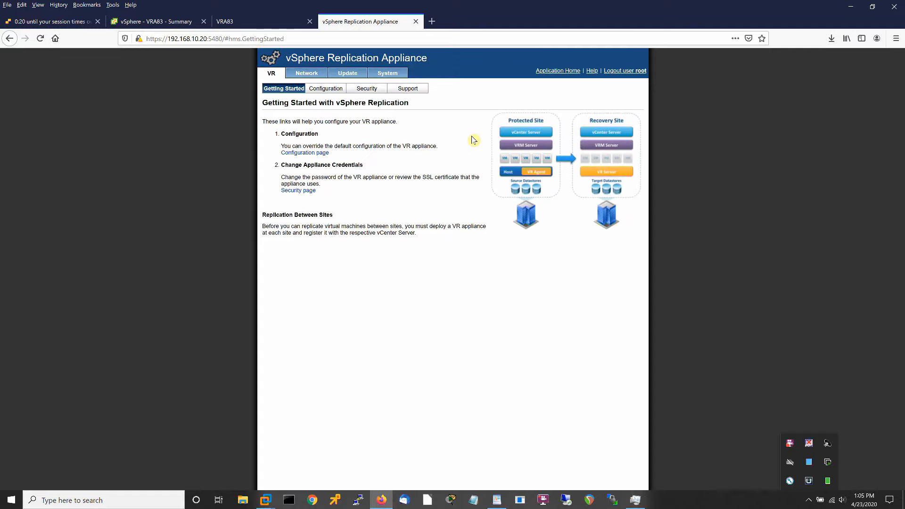
{"action": "left_click", "coordinate": [324, 88]}
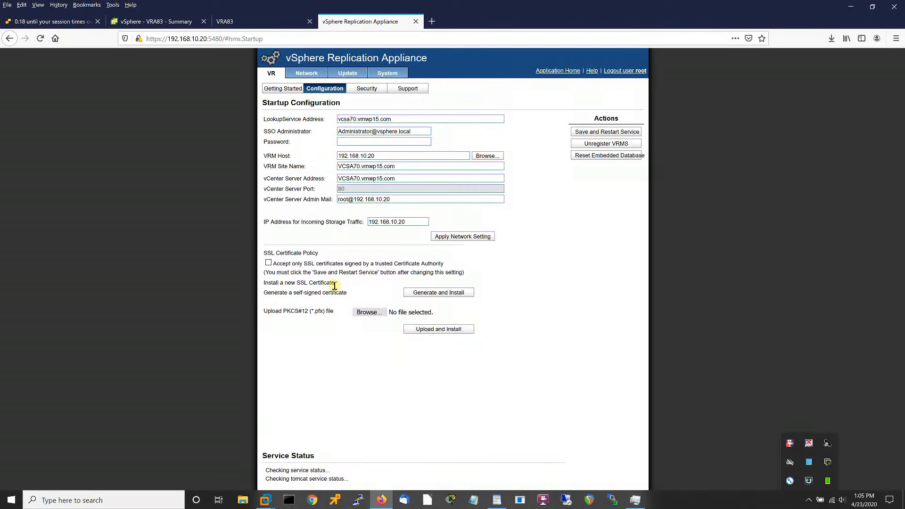
{"action": "left_click", "coordinate": [359, 140]}
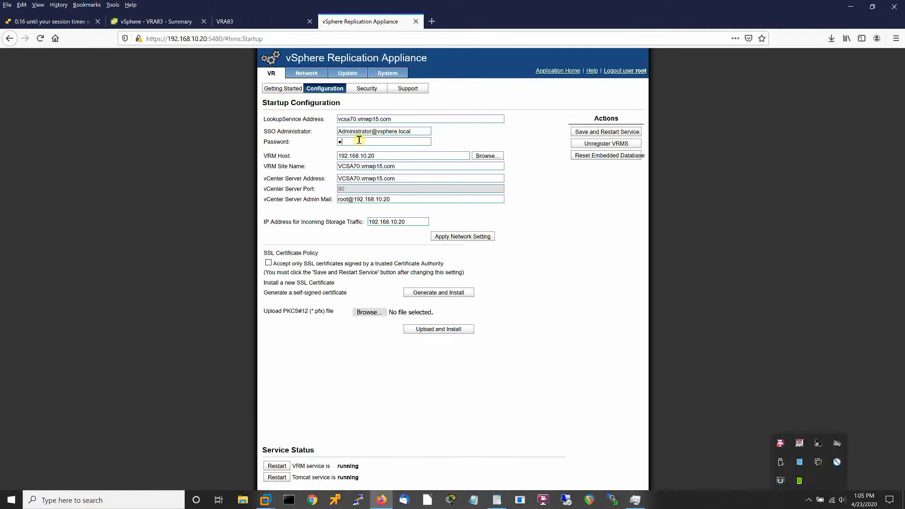
{"action": "type", "text": "•••"}
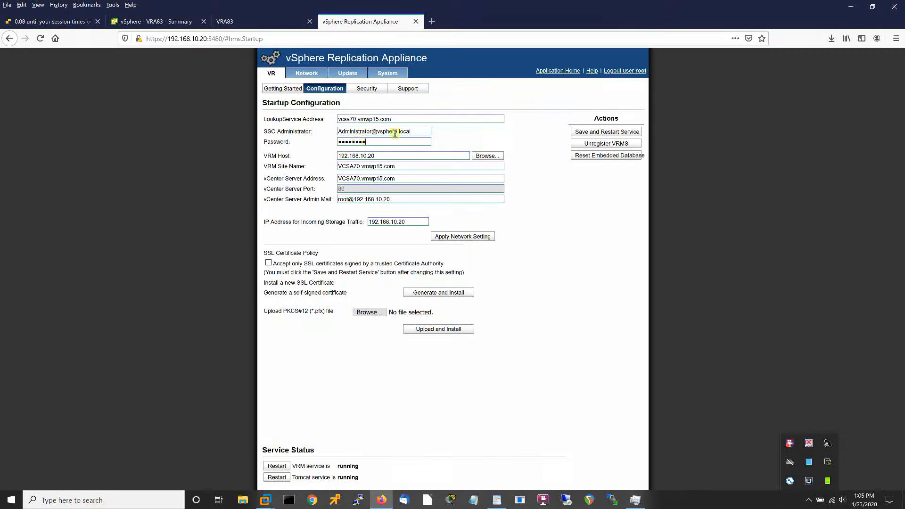
{"action": "left_click", "coordinate": [592, 133]}
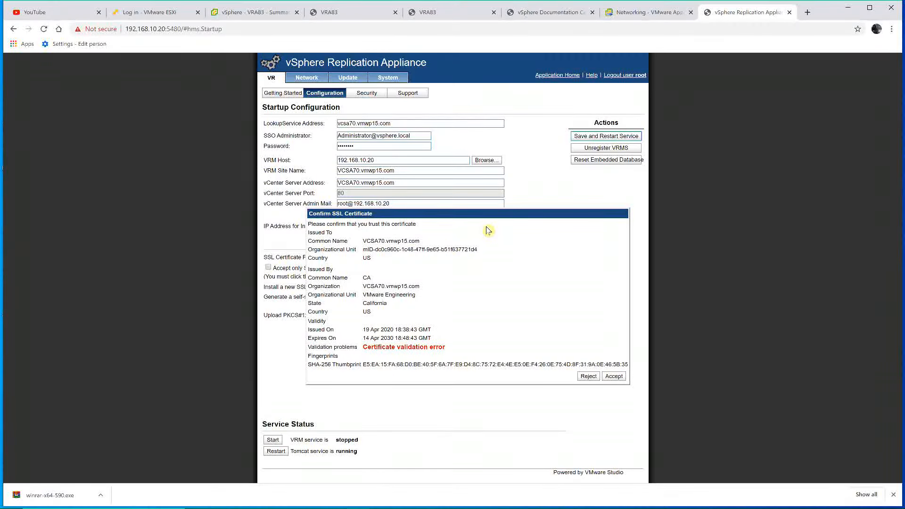
{"action": "left_click", "coordinate": [613, 377]}
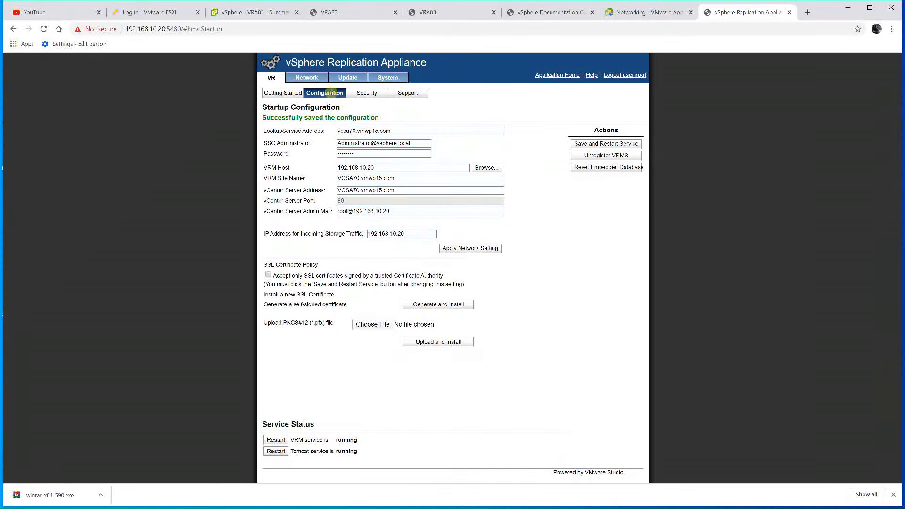
Review the Network, Update and VR Configuration pages, then run Check Updates on Update Status.
{"action": "left_click", "coordinate": [310, 83]}
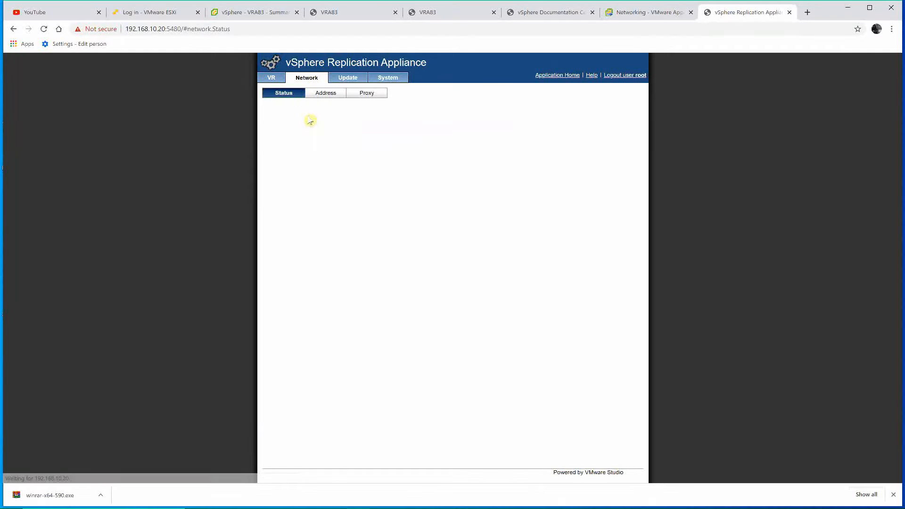
{"action": "left_click", "coordinate": [343, 81]}
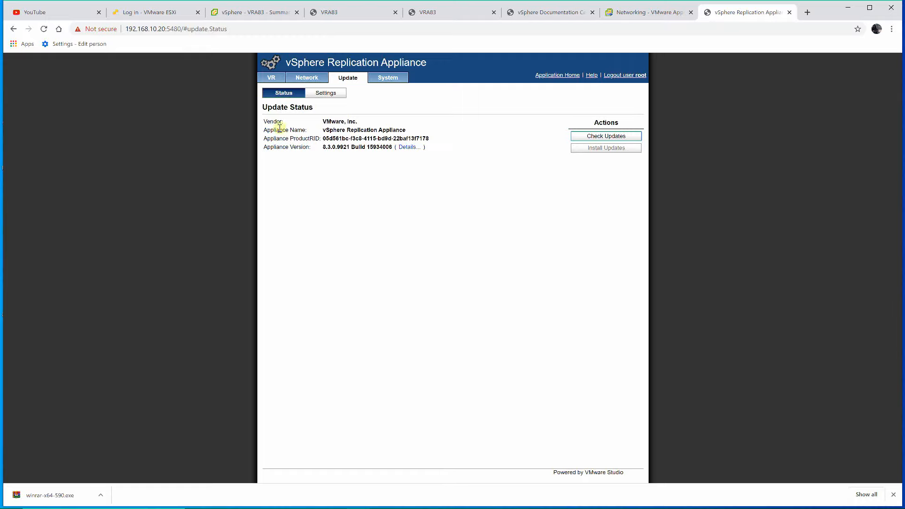
{"action": "left_click", "coordinate": [271, 78]}
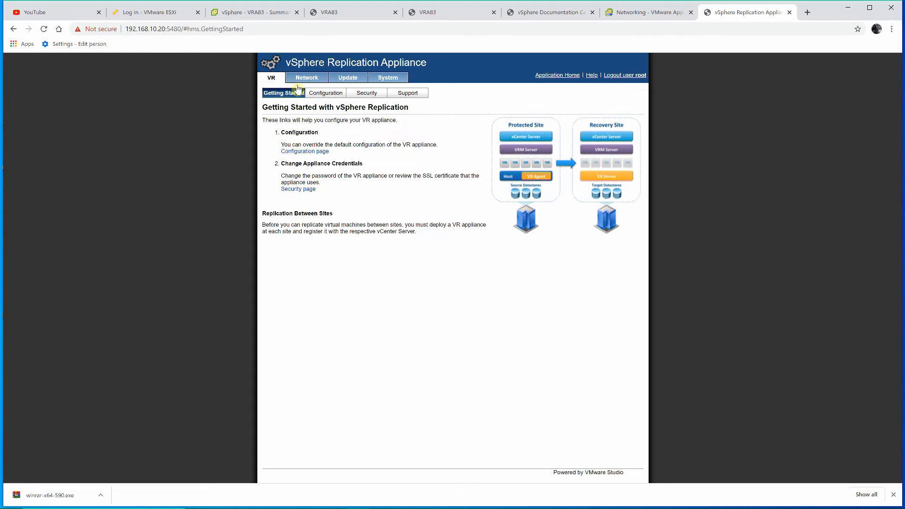
{"action": "left_click", "coordinate": [315, 95]}
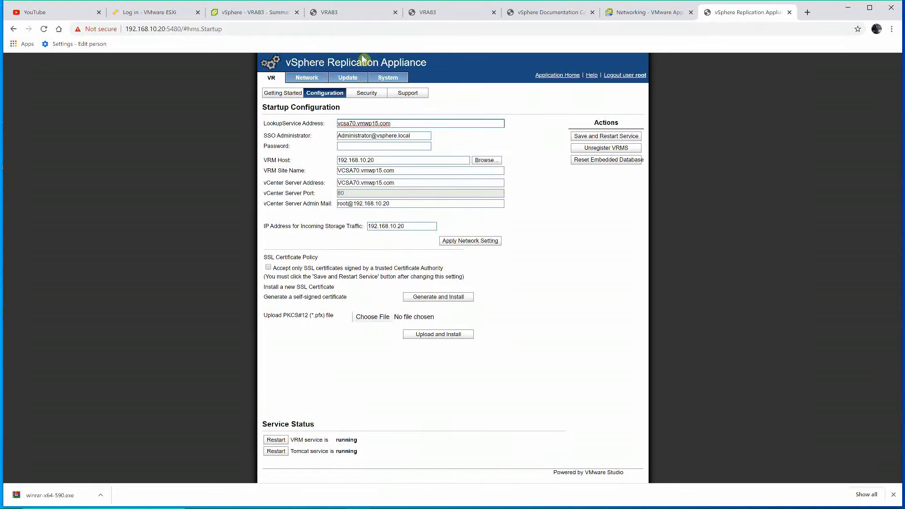
{"action": "left_click", "coordinate": [347, 77]}
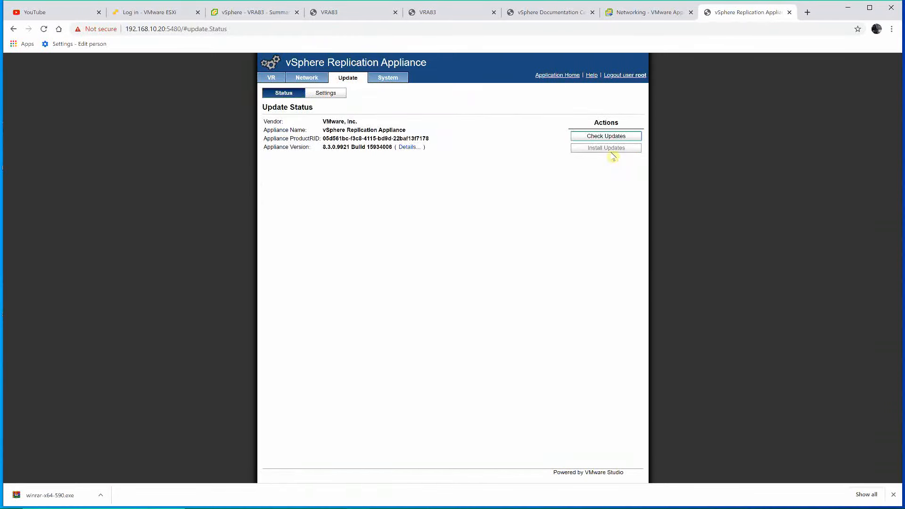
{"action": "left_click", "coordinate": [606, 137]}
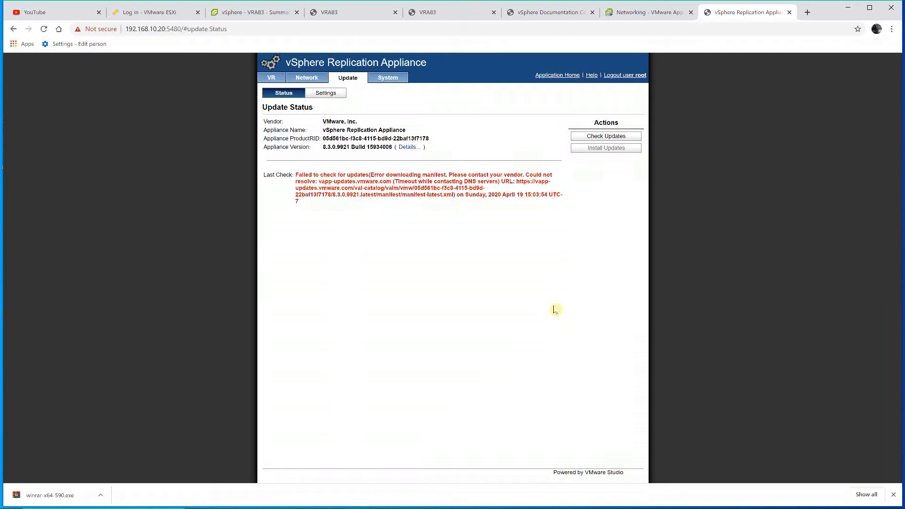
{"action": "left_click", "coordinate": [406, 148]}
Review the replication appliance's update settings and system information, then log out of its management page.
{"action": "left_click", "coordinate": [326, 92]}
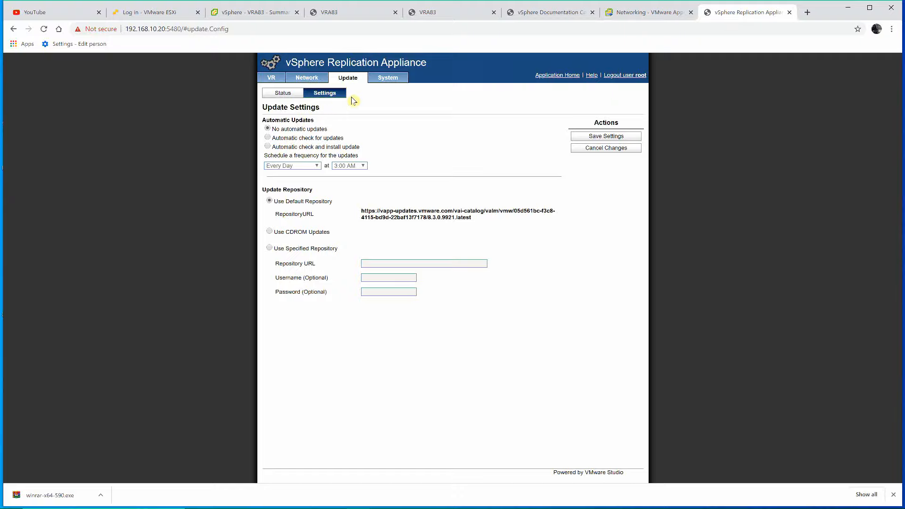
{"action": "left_click", "coordinate": [387, 77]}
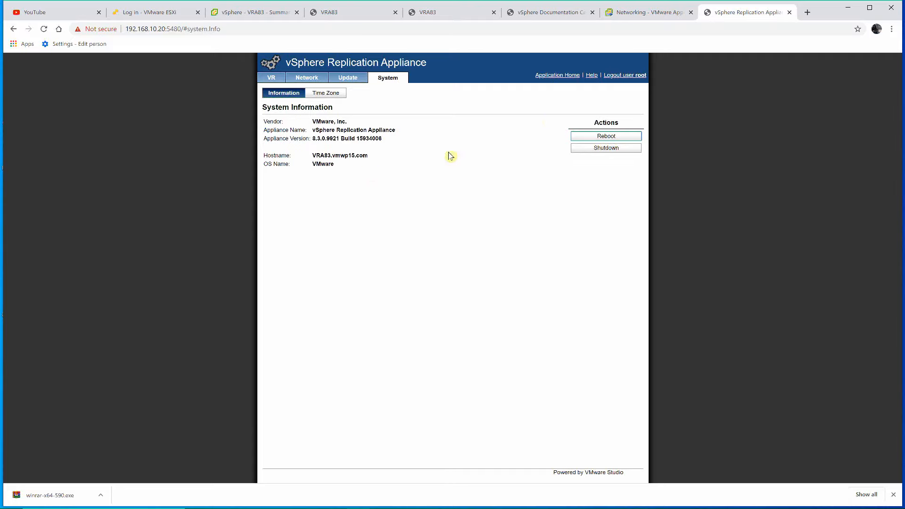
{"action": "left_click", "coordinate": [614, 75]}
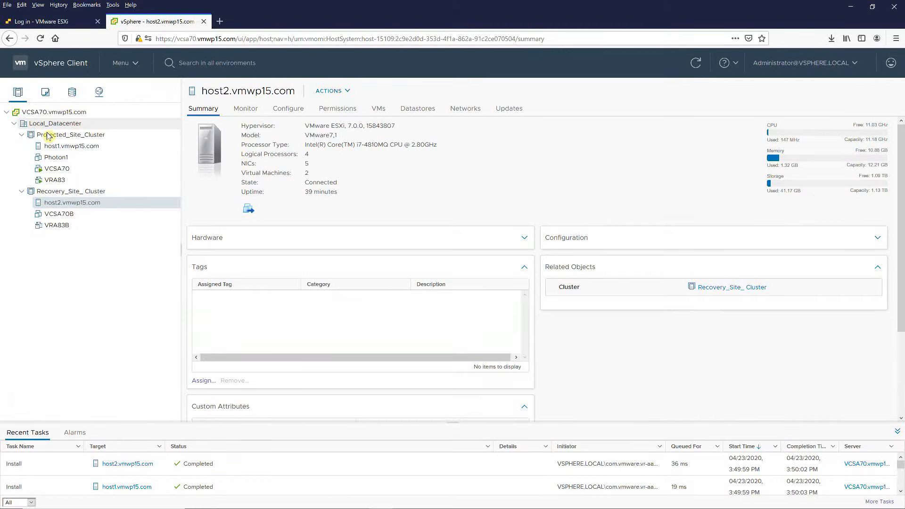
Inspect host1.vmwp15.com's virtual switches for the vSphere Replication and NFC VMkernel ports.
{"action": "left_click", "coordinate": [75, 147]}
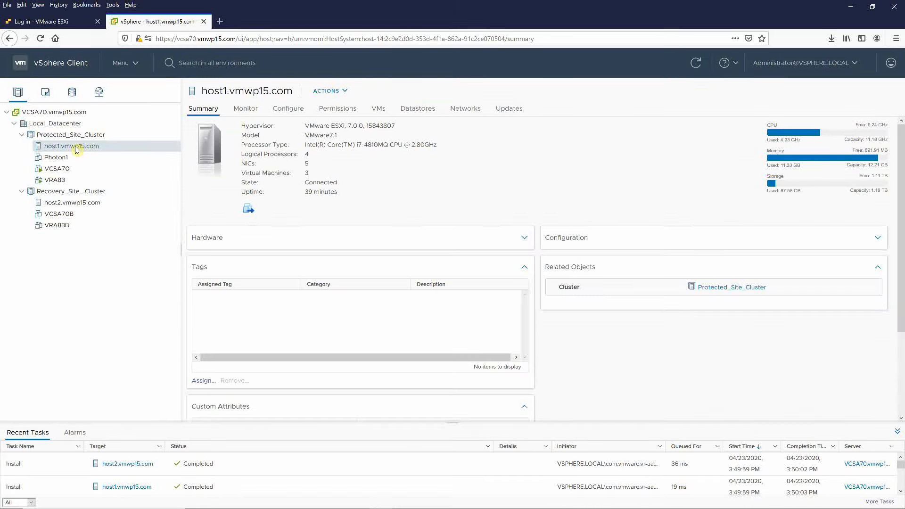
{"action": "left_click", "coordinate": [296, 107]}
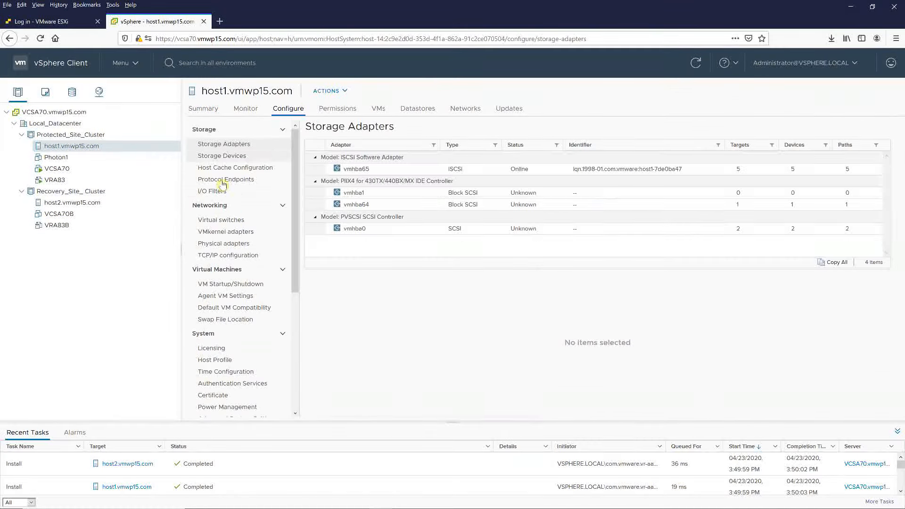
{"action": "left_click", "coordinate": [224, 219]}
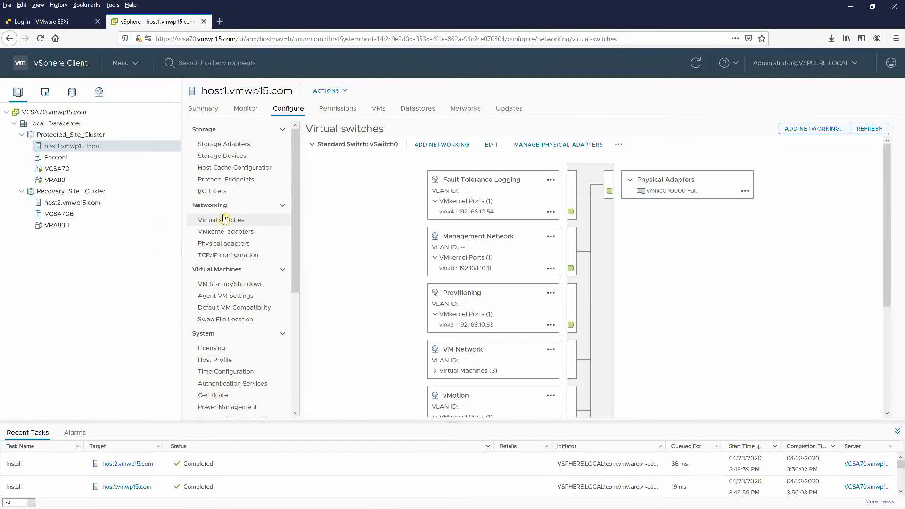
{"action": "scroll", "coordinate": [491, 281], "scroll_direction": "down", "scroll_amount": 3}
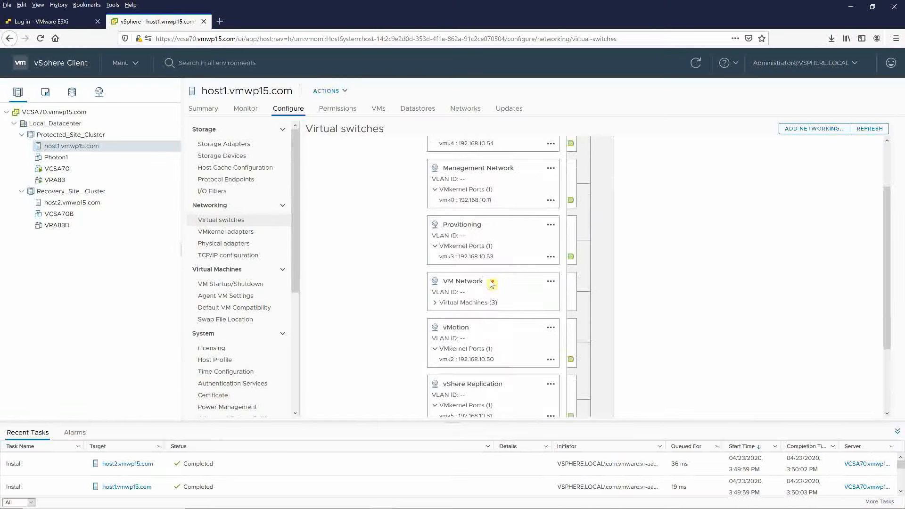
{"action": "scroll", "coordinate": [491, 281], "scroll_direction": "down", "scroll_amount": 1}
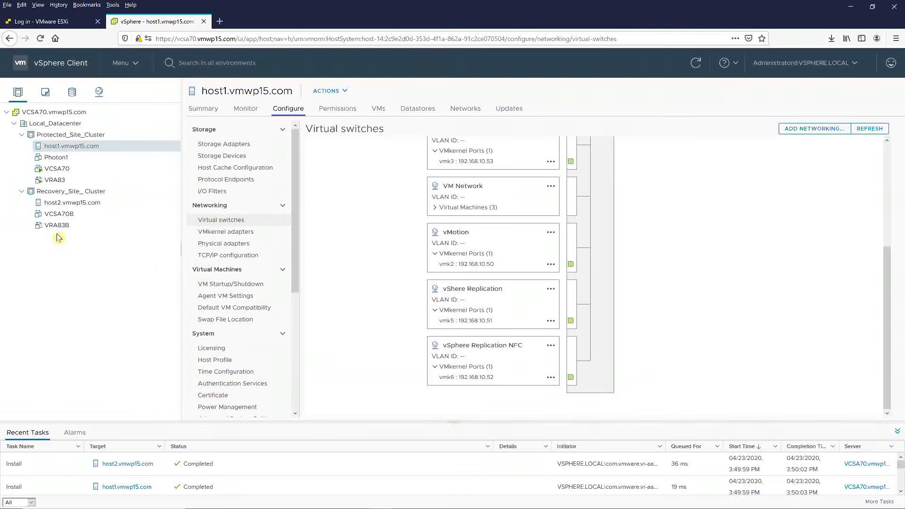
Check host2.vmwp15.com's virtual switches the same way, then open the VRA83 appliance summary.
{"action": "left_click", "coordinate": [74, 207]}
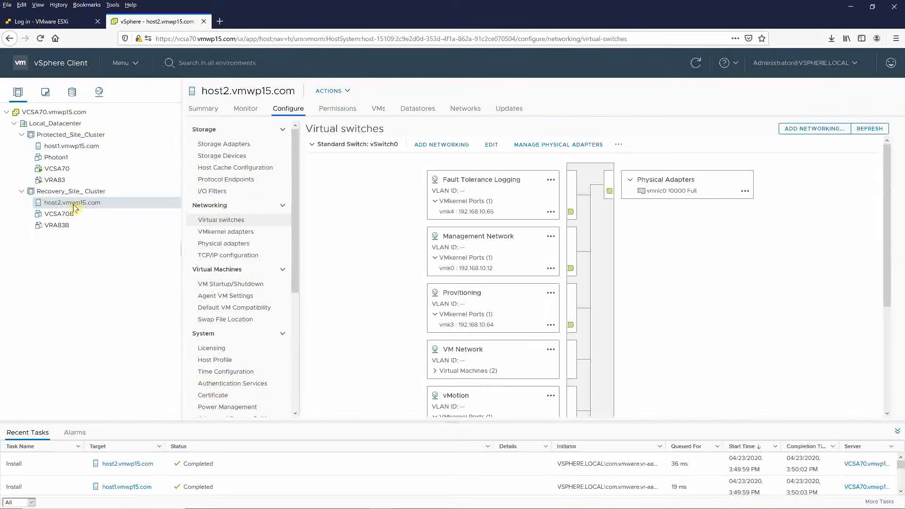
{"action": "scroll", "coordinate": [439, 324], "scroll_direction": "down", "scroll_amount": 3}
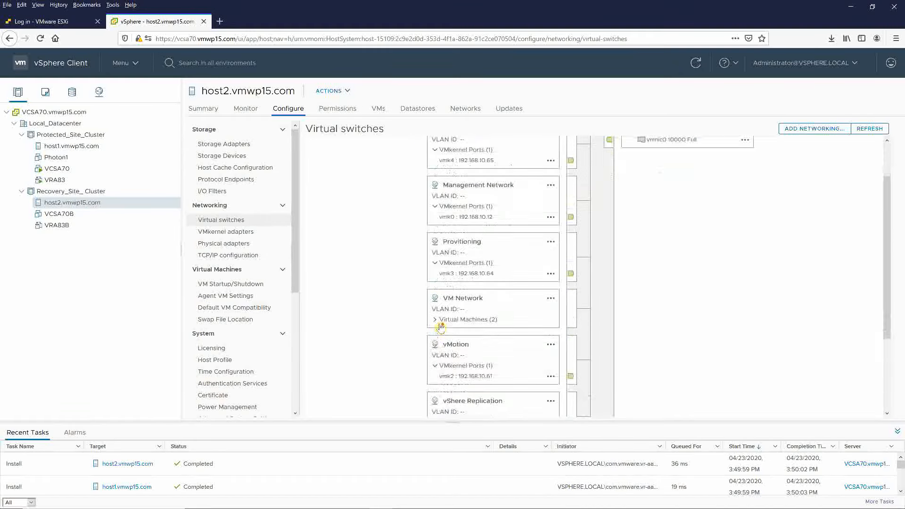
{"action": "scroll", "coordinate": [440, 324], "scroll_direction": "down", "scroll_amount": 1}
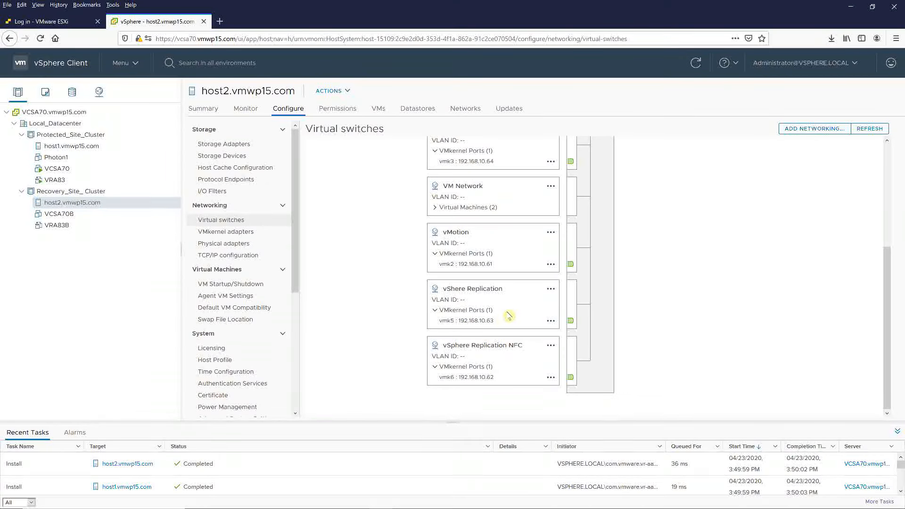
{"action": "left_click", "coordinate": [56, 182]}
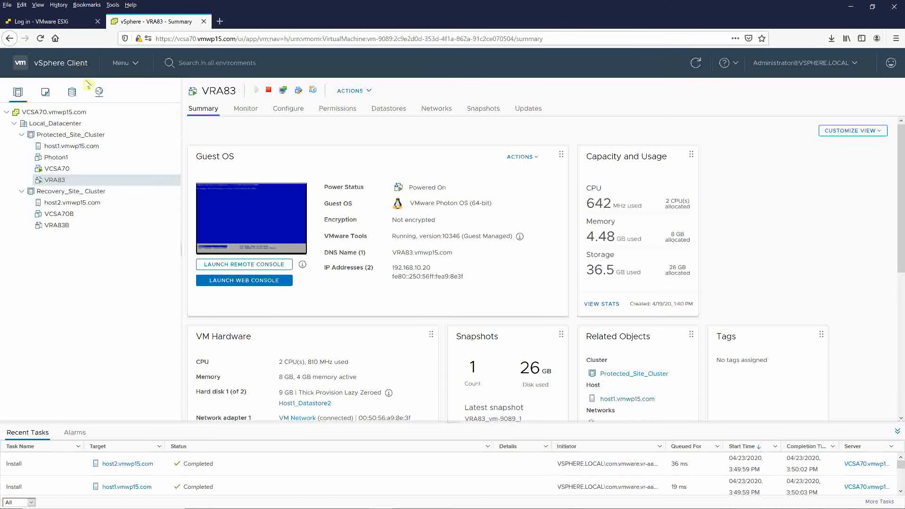
Launch Site Recovery from the vSphere Client menu in a new tab at 192.168.10.20.
{"action": "left_click", "coordinate": [127, 66]}
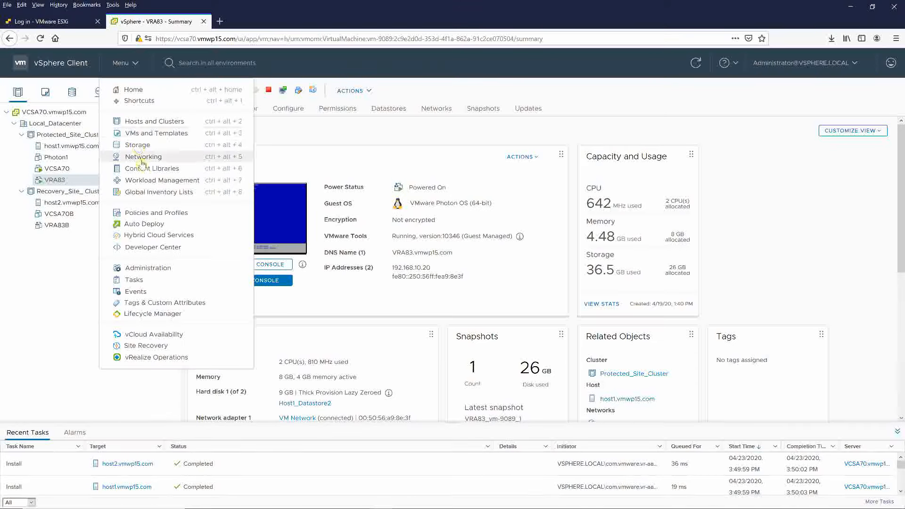
{"action": "left_click", "coordinate": [144, 346]}
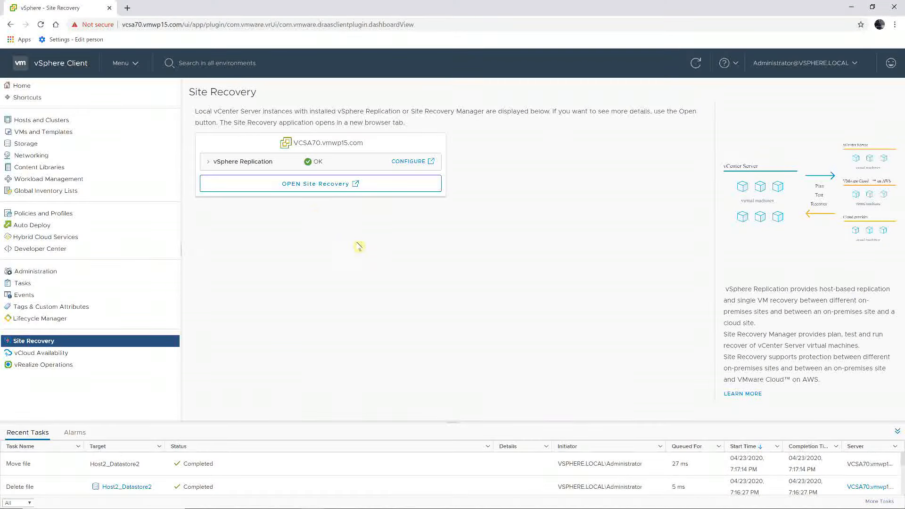
{"action": "left_click", "coordinate": [309, 185]}
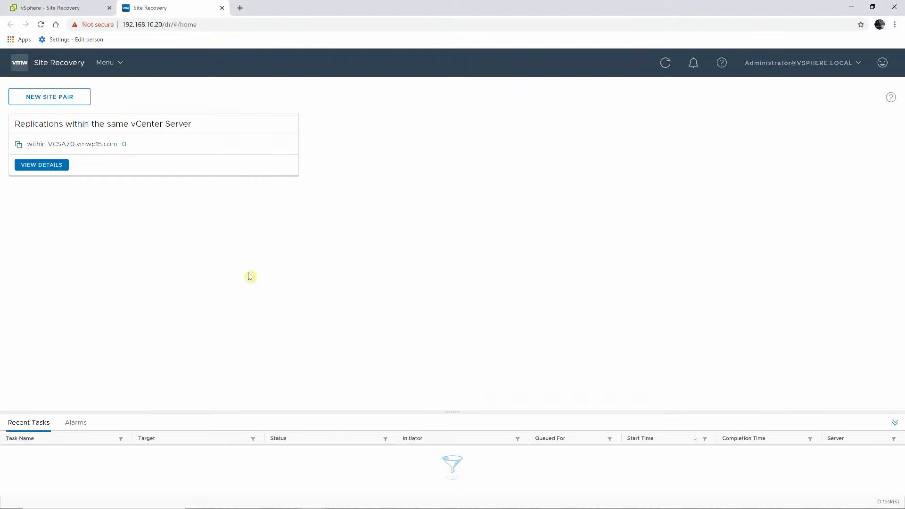
Start a new replication from the Replications list within the same vCenter Server.
{"action": "left_click", "coordinate": [41, 165]}
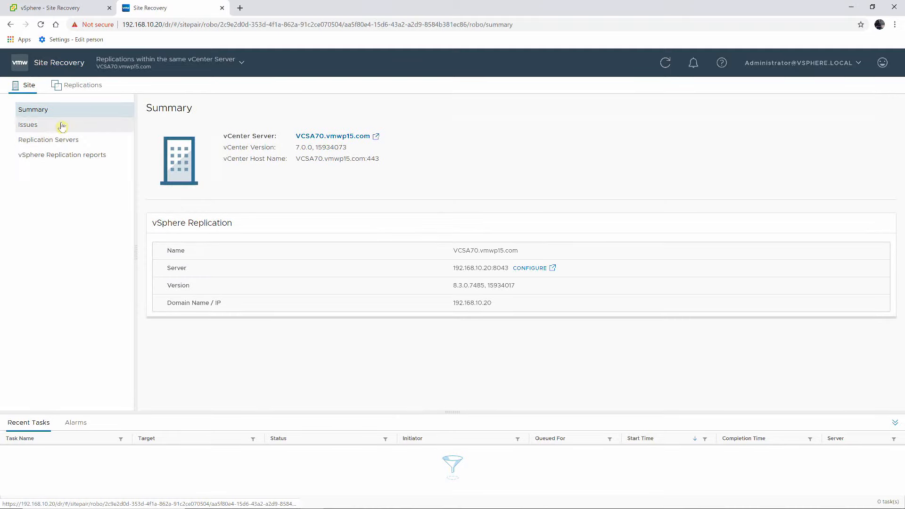
{"action": "left_click", "coordinate": [80, 86]}
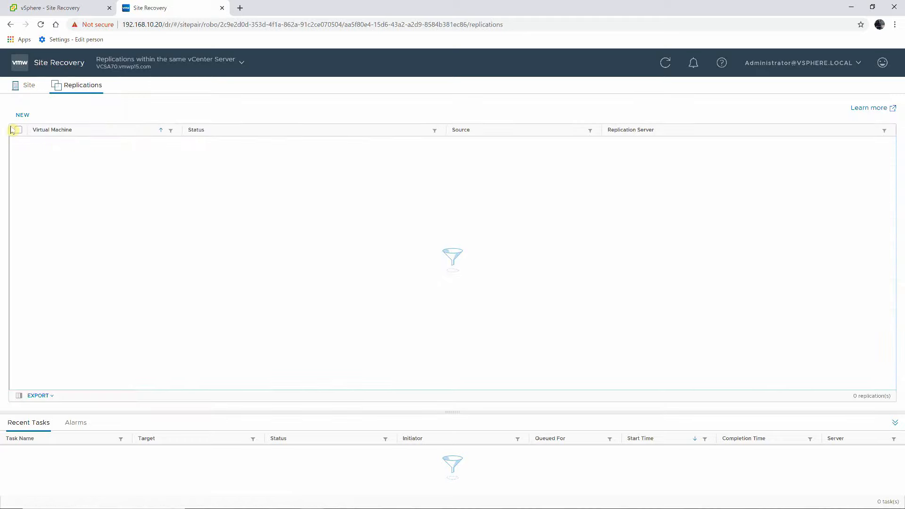
{"action": "left_click", "coordinate": [25, 115]}
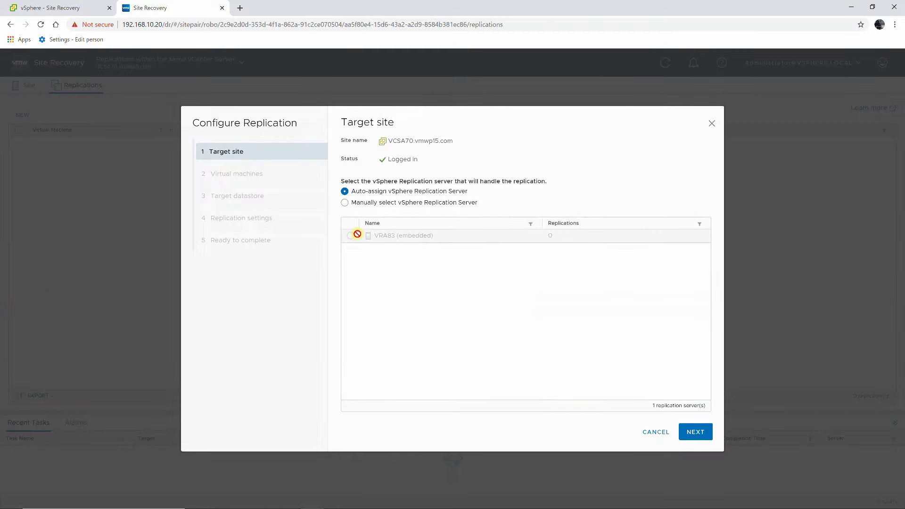
Manually assign VRA83 as the vSphere Replication server.
{"action": "left_click", "coordinate": [345, 203]}
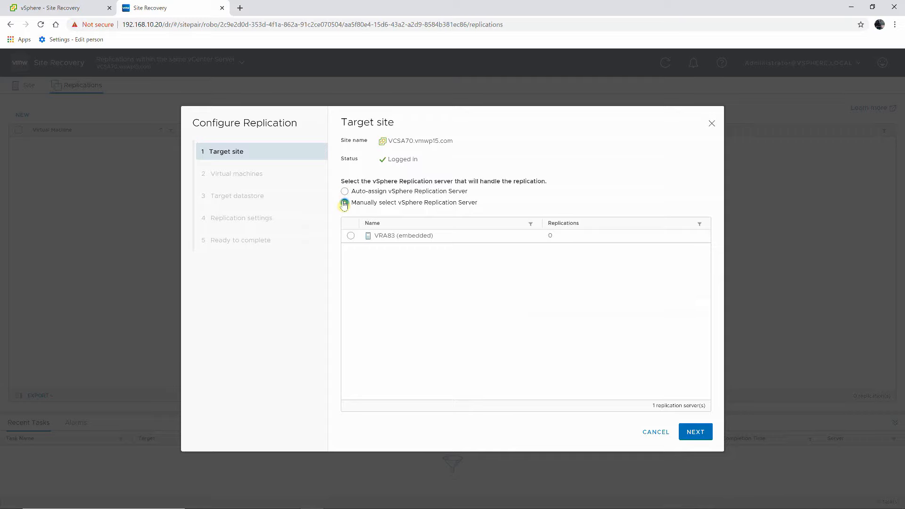
{"action": "left_click", "coordinate": [351, 236]}
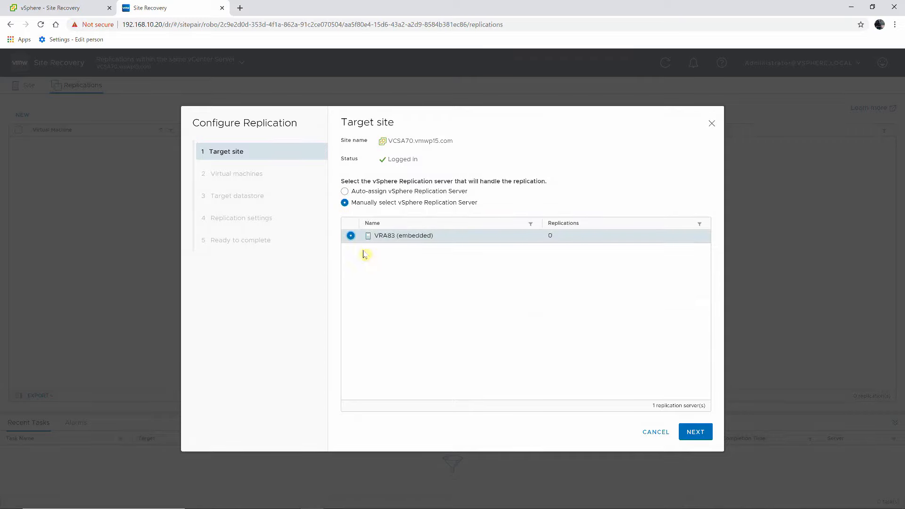
{"action": "left_click", "coordinate": [693, 434]}
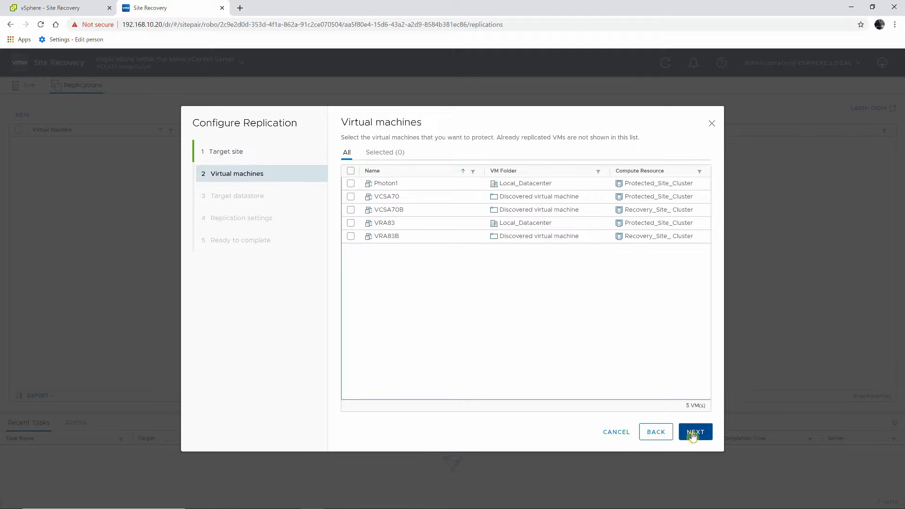
Select Photon1, VCSA70 and VRA83 for replication.
{"action": "left_click", "coordinate": [351, 184]}
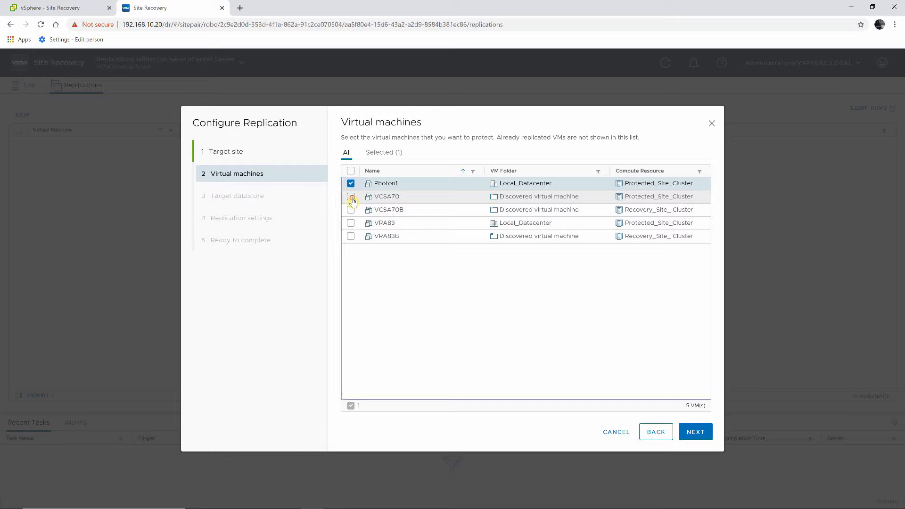
{"action": "left_click", "coordinate": [351, 197]}
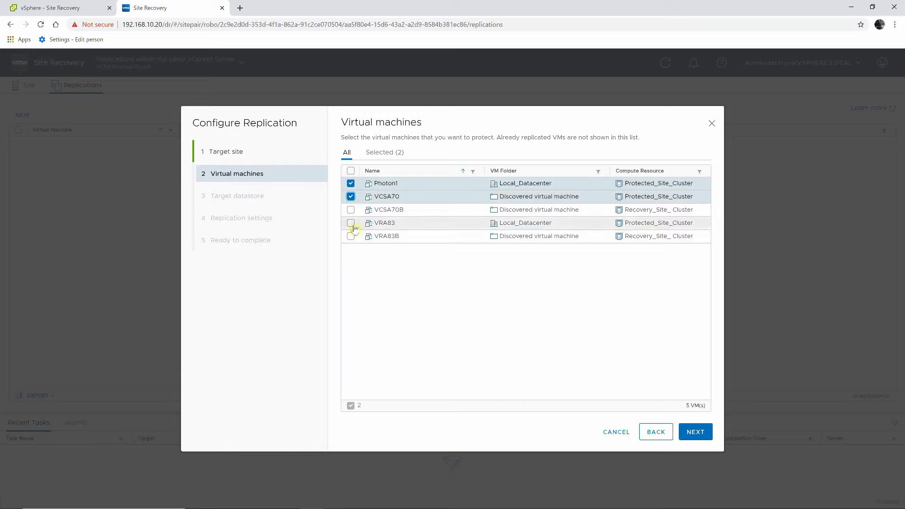
{"action": "left_click", "coordinate": [351, 225]}
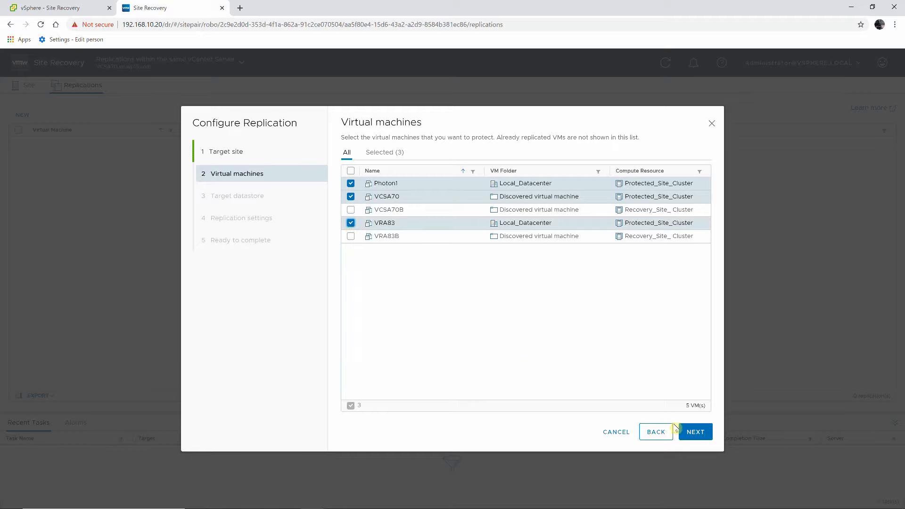
Choose Host2_Datastore2 as the target datastore.
{"action": "left_click", "coordinate": [686, 435]}
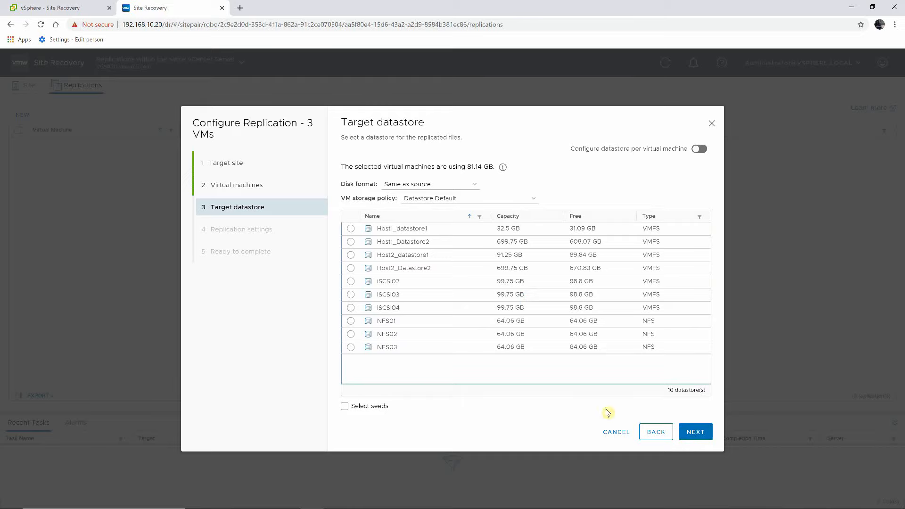
{"action": "left_click", "coordinate": [351, 268]}
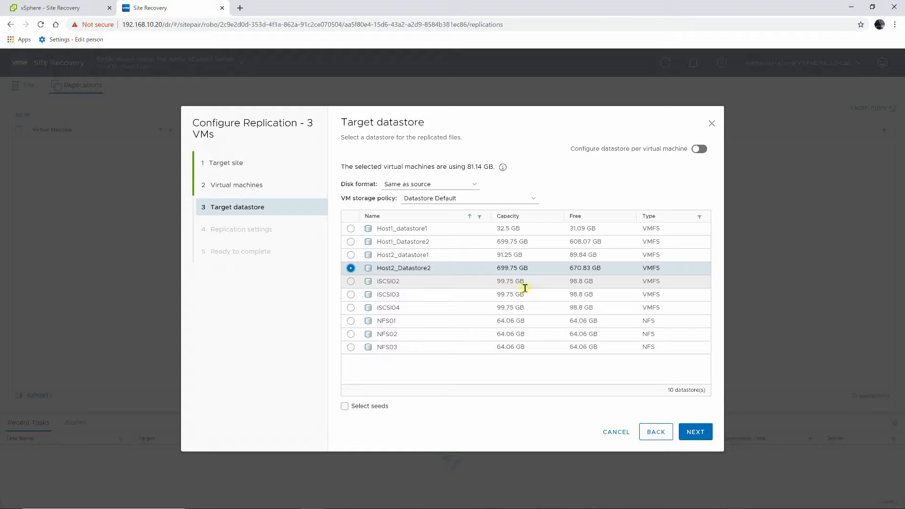
{"action": "left_click", "coordinate": [694, 436]}
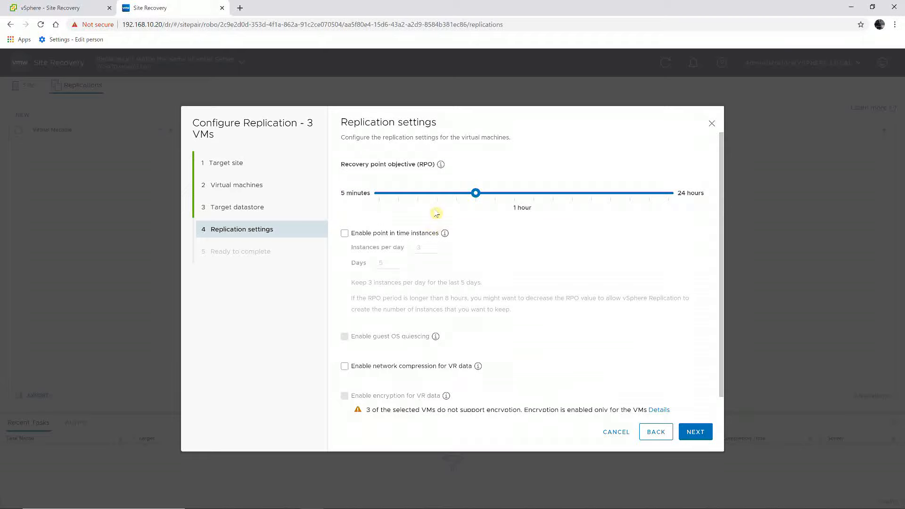
Lower the RPO to 30 minutes and enable point-in-time instances, 3 per day for 5 days.
{"action": "left_click_drag", "start_coordinate": [455, 196], "coordinate": [436, 197]}
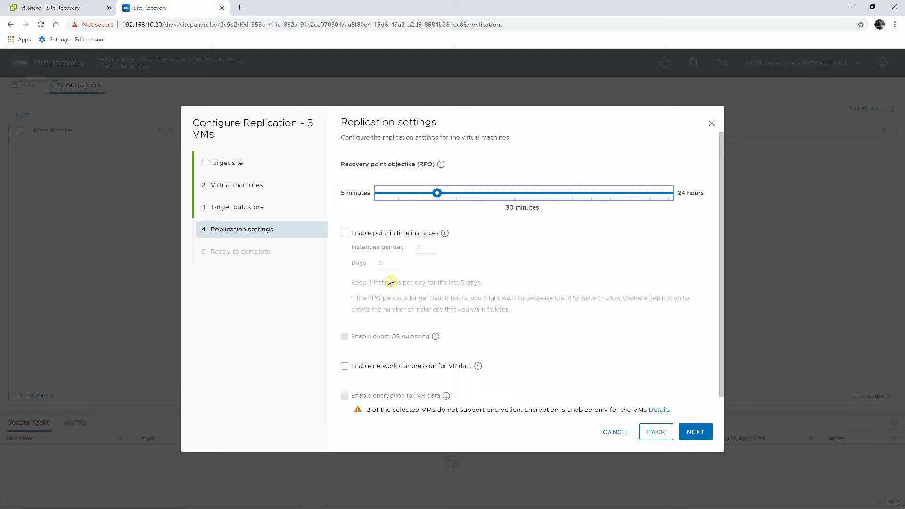
{"action": "left_click", "coordinate": [346, 234]}
{"action": "left_click", "coordinate": [346, 234]}
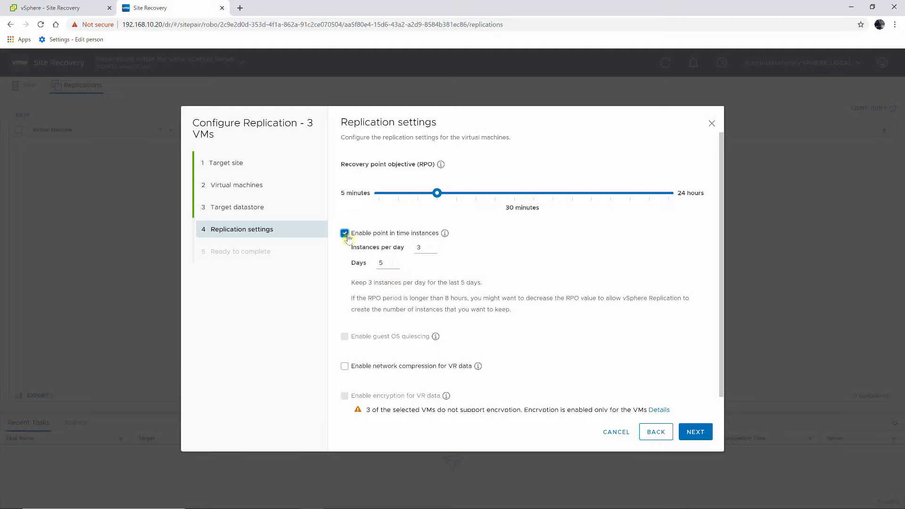
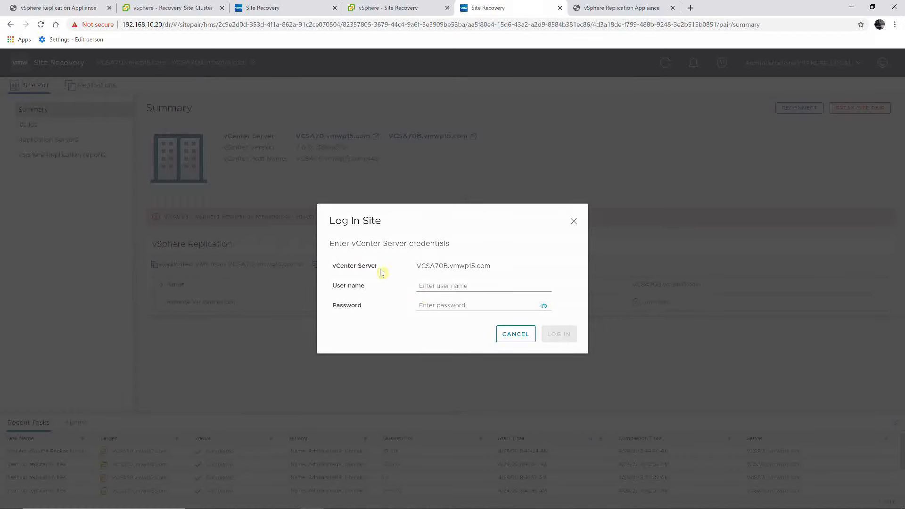
Log in to the VCSA70B site with the vSphere administrator account and its password.
{"action": "left_click", "coordinate": [424, 285]}
{"action": "type", "text": "a"}
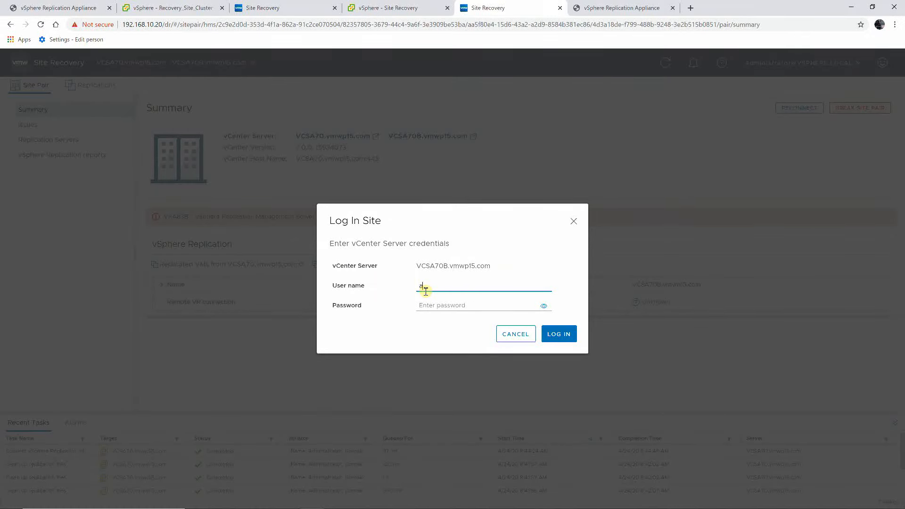
{"action": "left_click_drag", "start_coordinate": [425, 289], "coordinate": [418, 291]}
{"action": "type", "text": "administrator"}
{"action": "type", "text": "@vsphere.local"}
{"action": "key", "text": "Tab"}
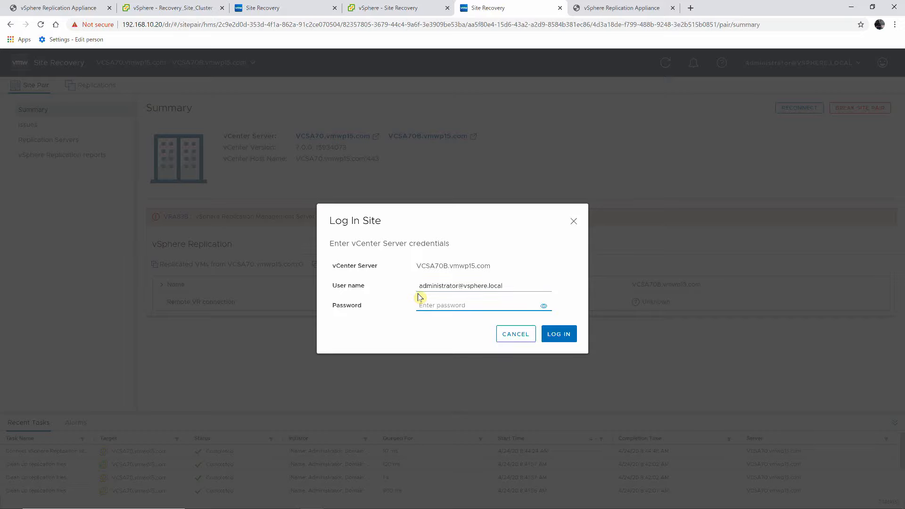
{"action": "type", "text": "VM"}
{"action": "left_click", "coordinate": [548, 335]}
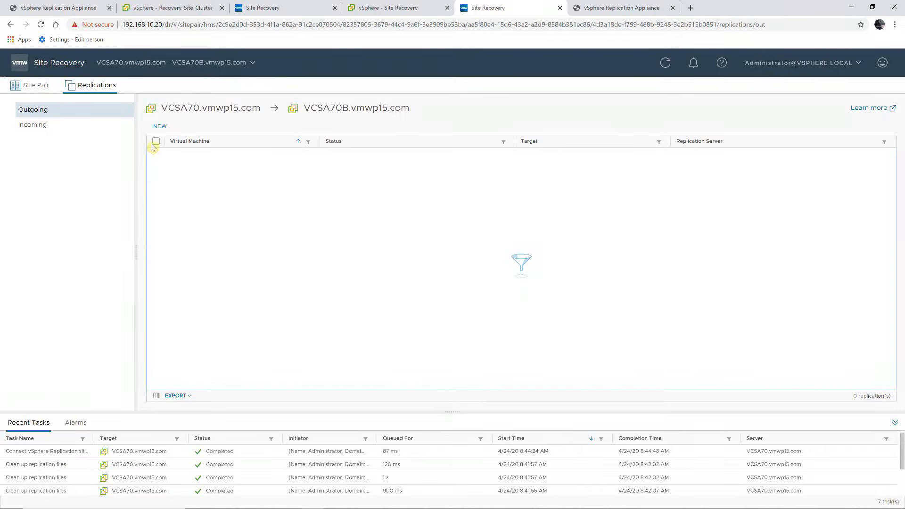
Start a new outgoing replication of Photon1 with an auto-assigned server, targeting Host2_datastore1.
{"action": "left_click", "coordinate": [161, 127]}
{"action": "left_click", "coordinate": [159, 127]}
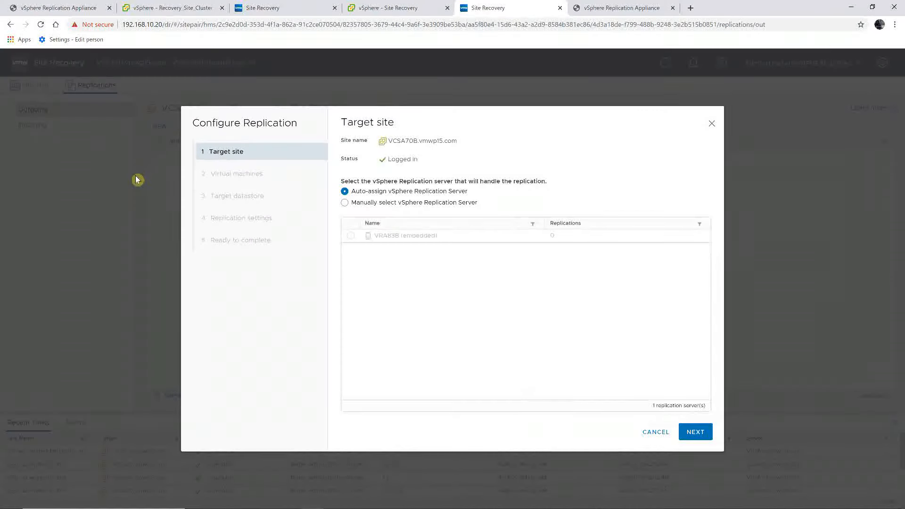
{"action": "left_click", "coordinate": [697, 432]}
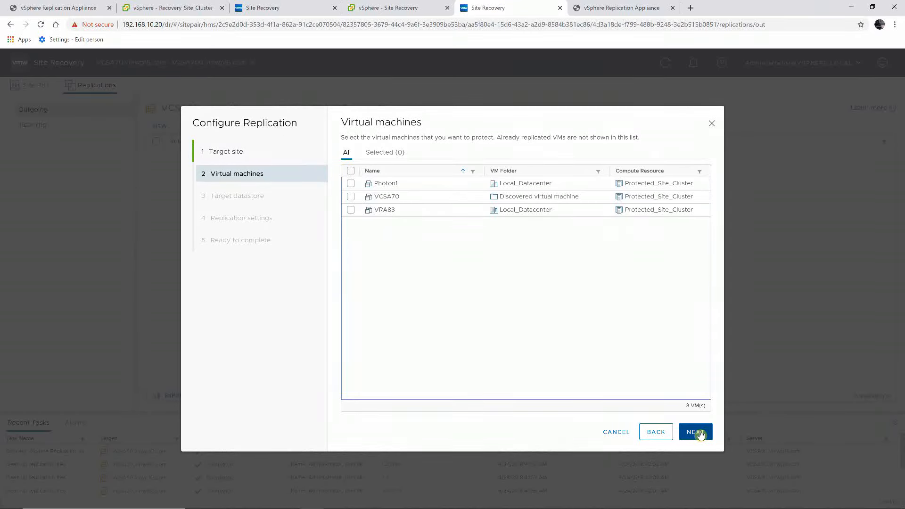
{"action": "left_click", "coordinate": [351, 183]}
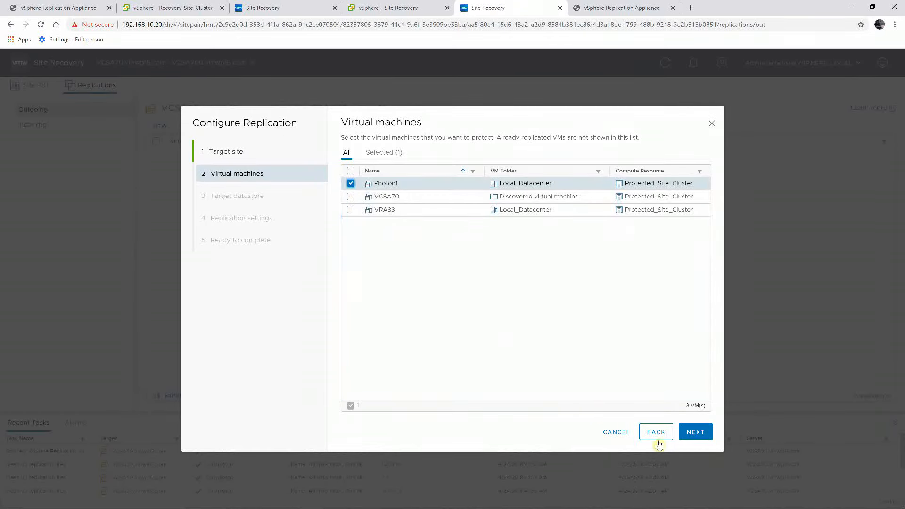
{"action": "left_click", "coordinate": [688, 436]}
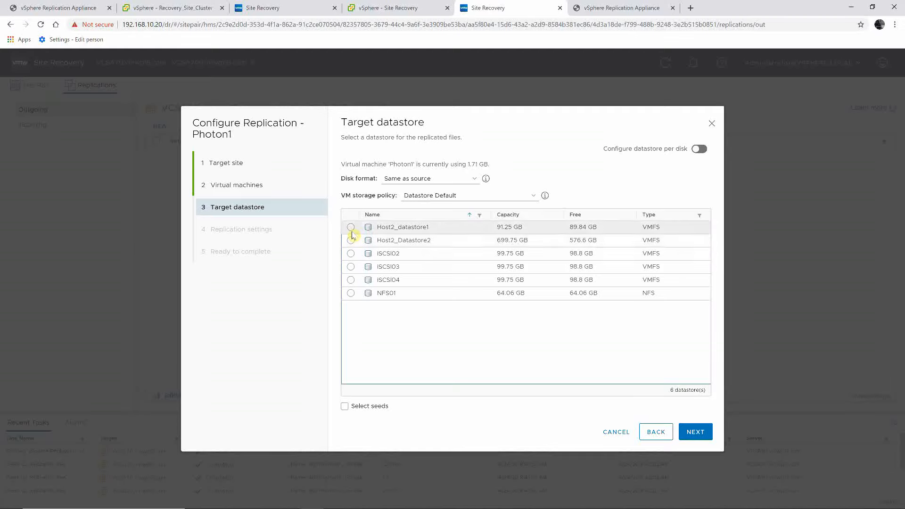
{"action": "left_click", "coordinate": [351, 228]}
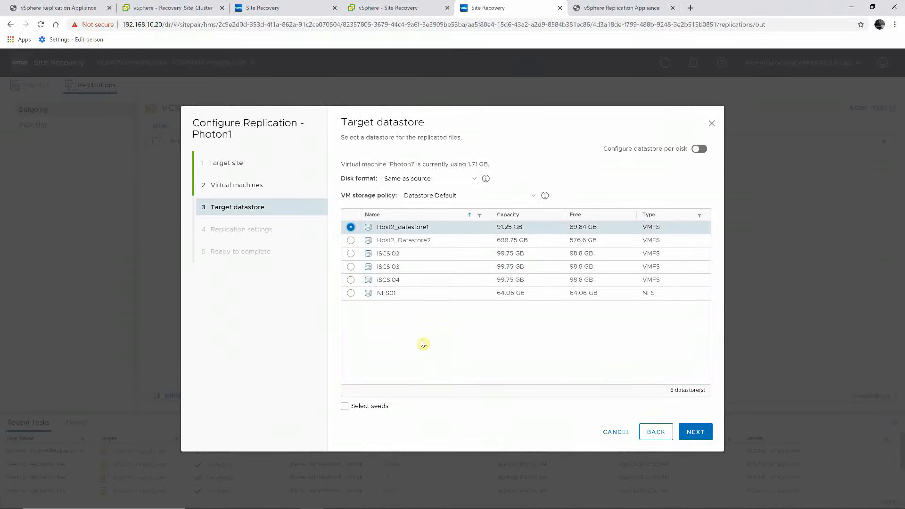
{"action": "left_click", "coordinate": [695, 437]}
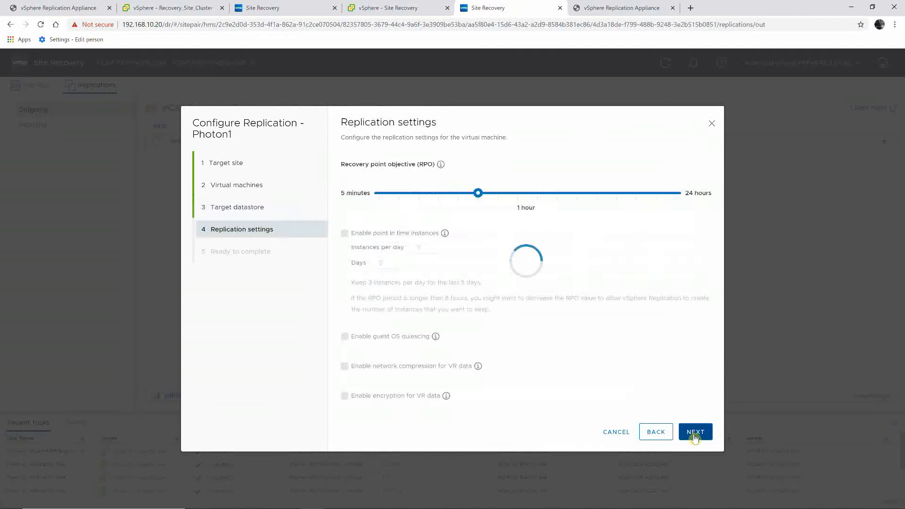
Set a 15-minute RPO with point-in-time instances and network compression, and finish.
{"action": "left_click", "coordinate": [421, 194]}
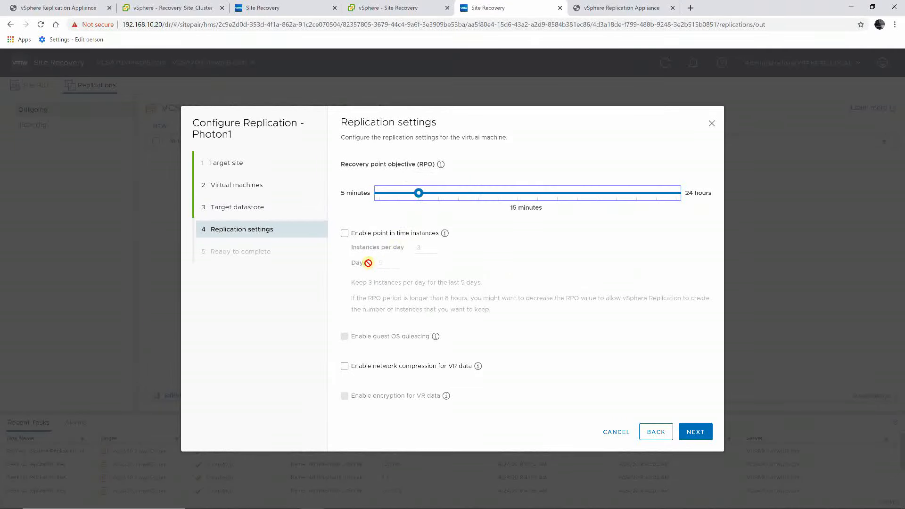
{"action": "left_click", "coordinate": [345, 233]}
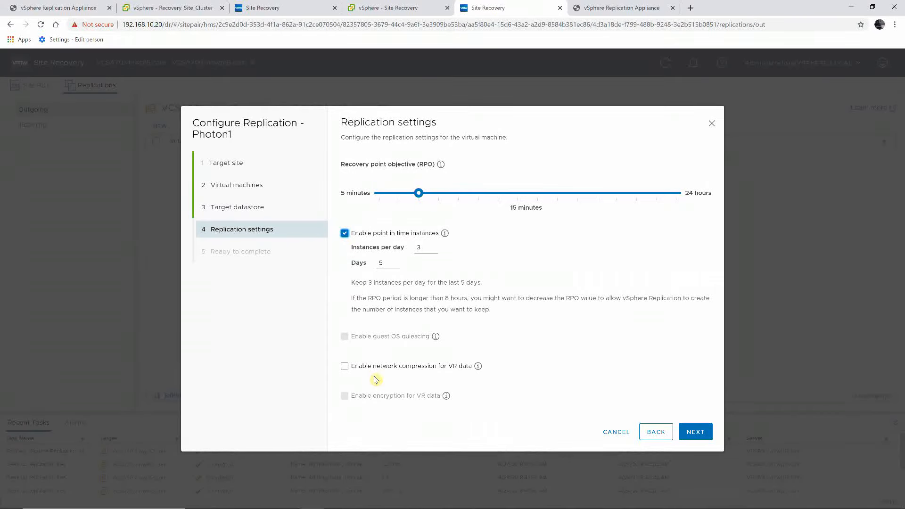
{"action": "left_click", "coordinate": [345, 366]}
{"action": "left_click", "coordinate": [692, 433]}
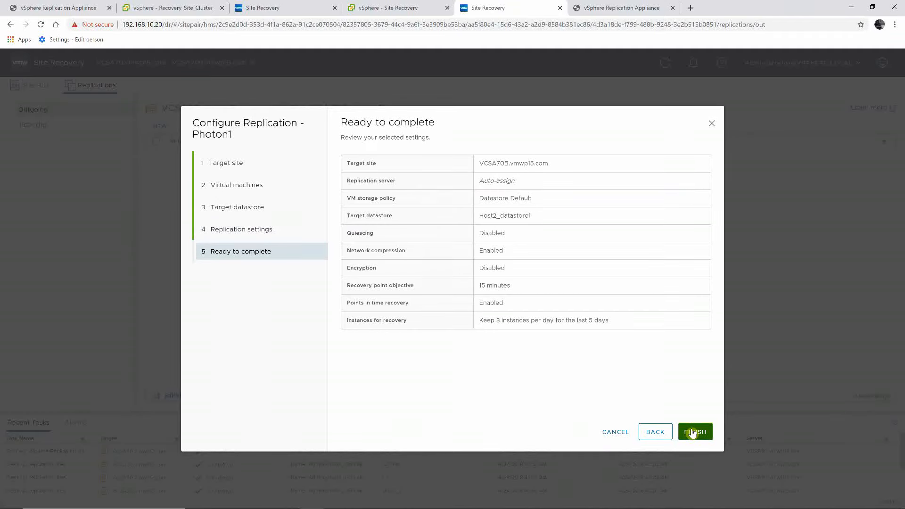
{"action": "left_click", "coordinate": [692, 433]}
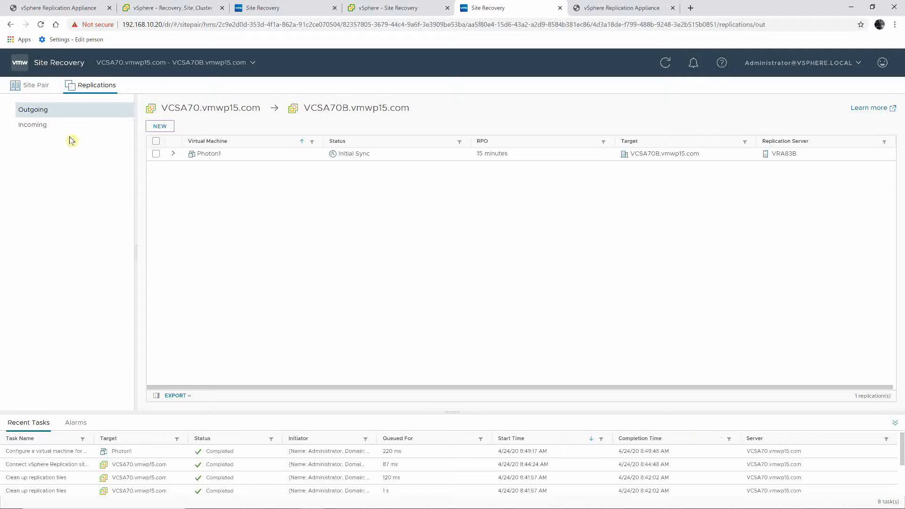
Start a new incoming replication of VCSA70B with an auto-assigned server, targeting Host1_Datastore2.
{"action": "left_click", "coordinate": [35, 126]}
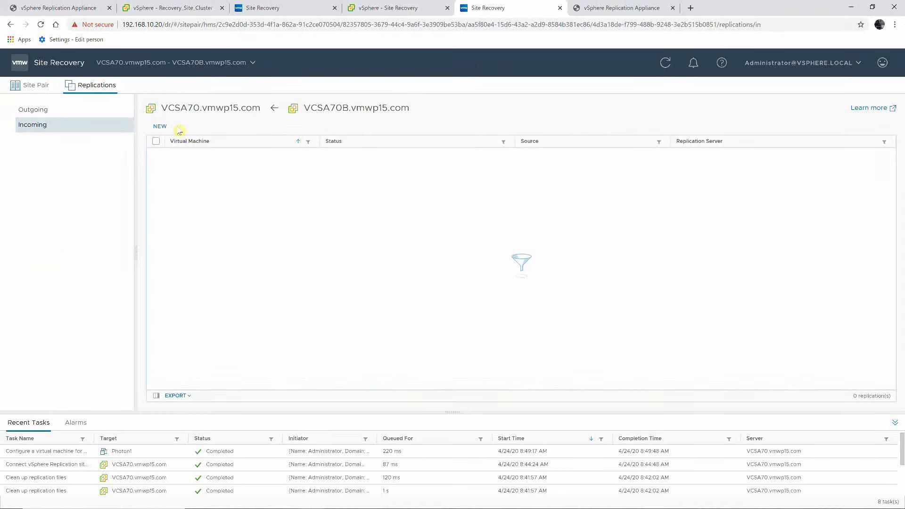
{"action": "left_click", "coordinate": [159, 127]}
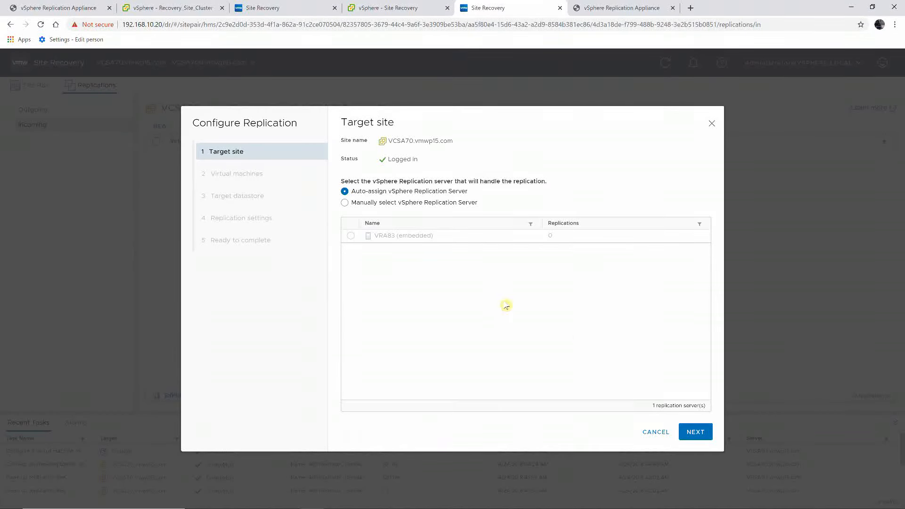
{"action": "left_click", "coordinate": [695, 432]}
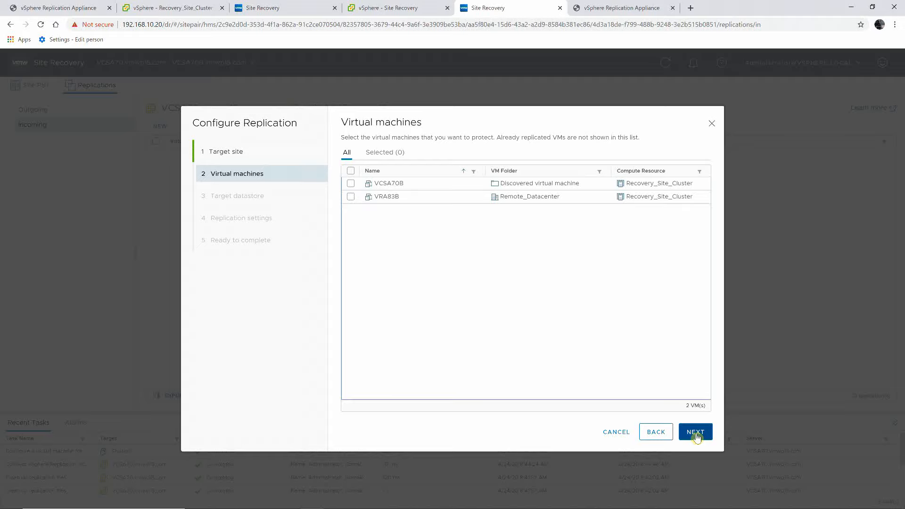
{"action": "left_click", "coordinate": [351, 184]}
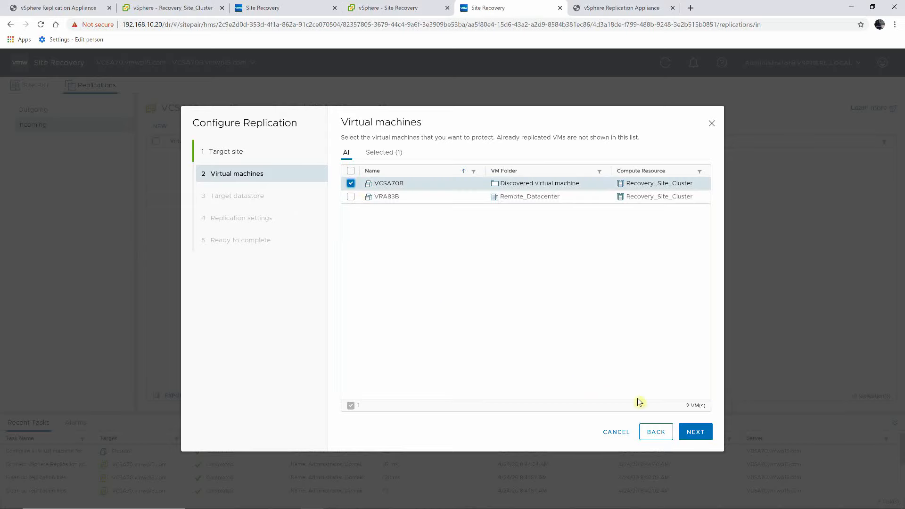
{"action": "left_click", "coordinate": [689, 432]}
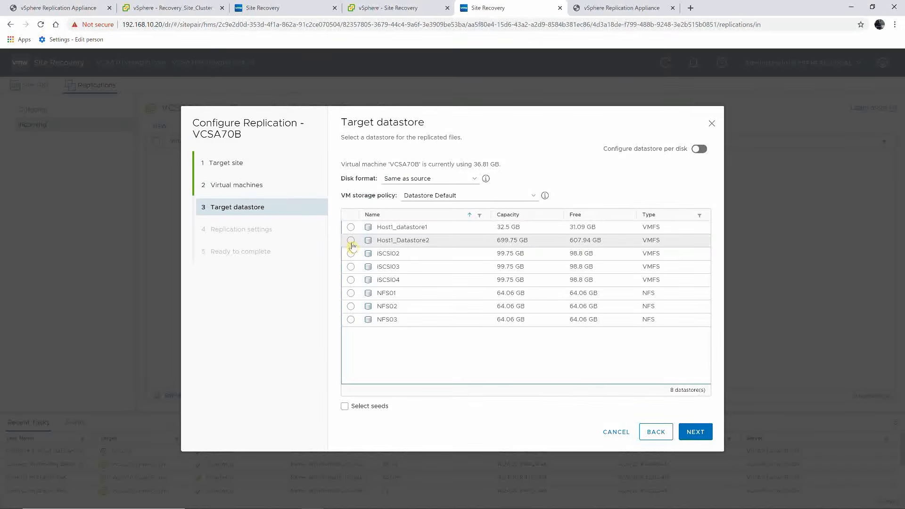
{"action": "left_click", "coordinate": [352, 242]}
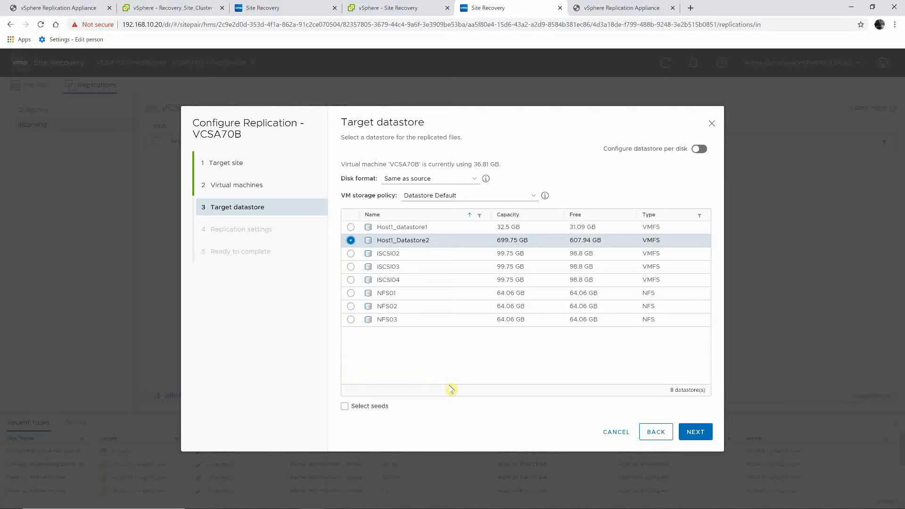
{"action": "left_click", "coordinate": [685, 435]}
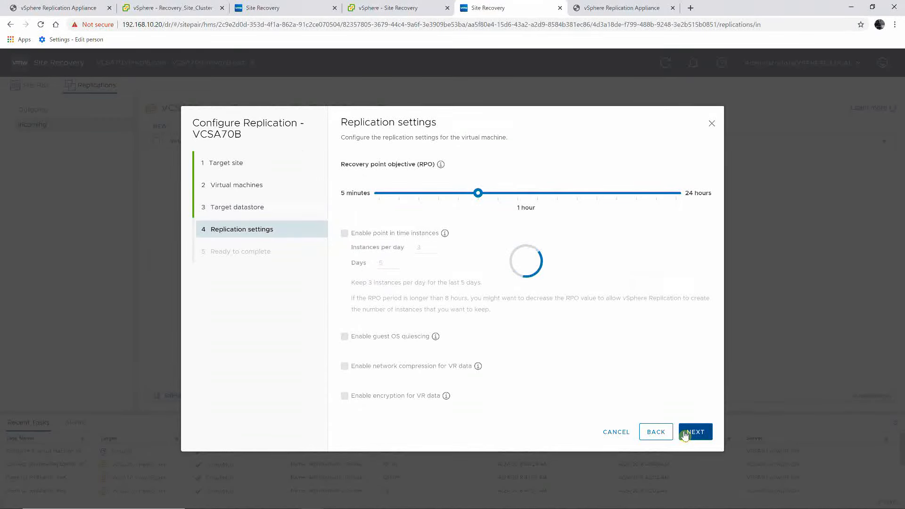
Set a 15-minute RPO with point-in-time instances and network compression, and finish.
{"action": "left_click", "coordinate": [419, 196]}
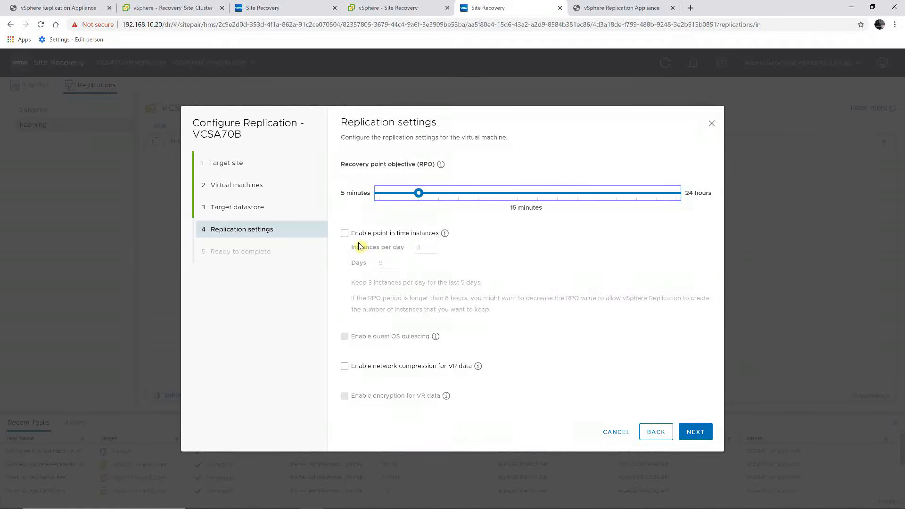
{"action": "left_click", "coordinate": [344, 233]}
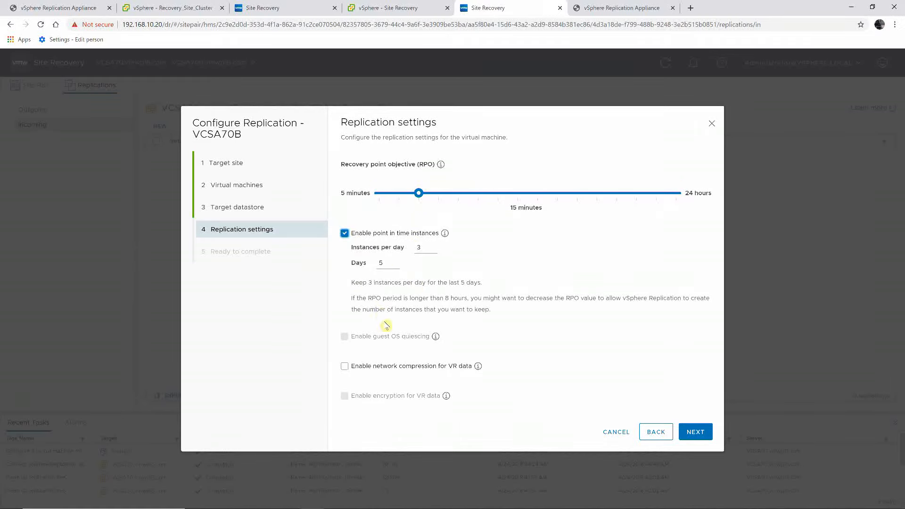
{"action": "left_click", "coordinate": [347, 367]}
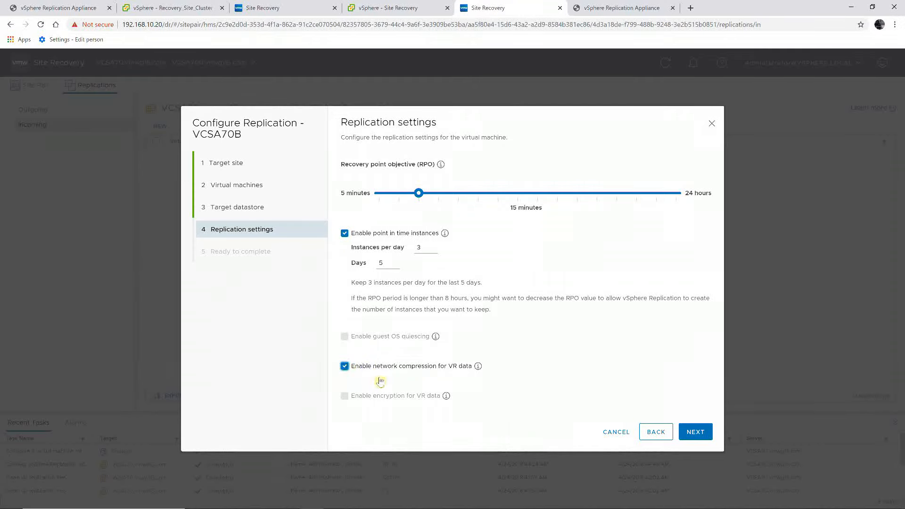
{"action": "left_click", "coordinate": [691, 435]}
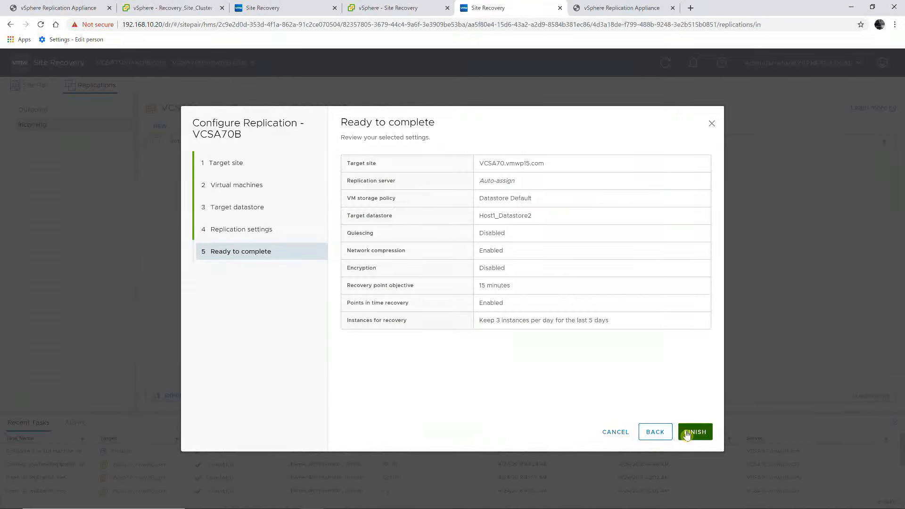
{"action": "left_click", "coordinate": [693, 433]}
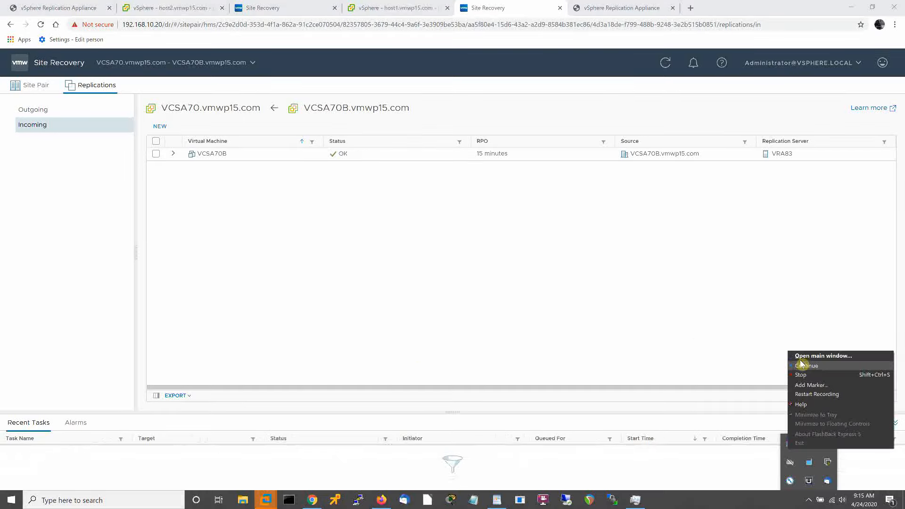
Check that the VCSA70B incoming replication reports OK, then bring up host1's datastore list.
{"action": "left_click", "coordinate": [802, 366]}
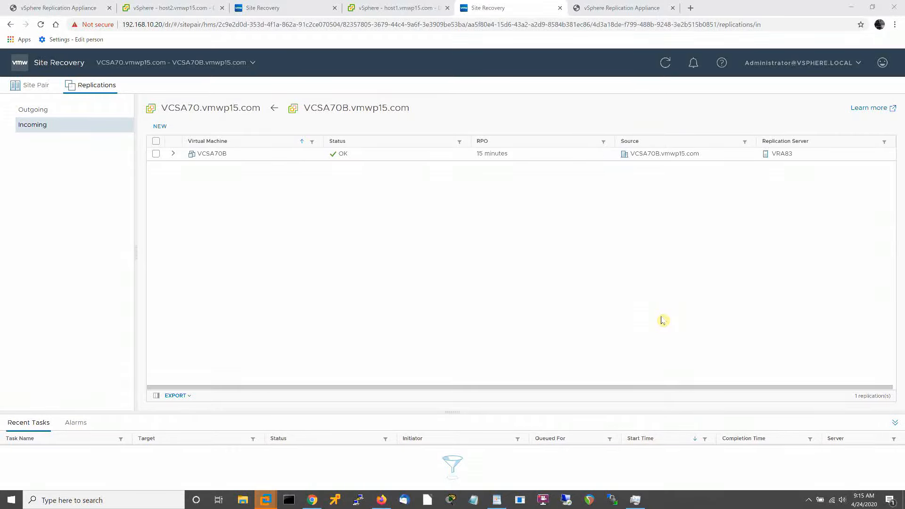
{"action": "left_click", "coordinate": [633, 155]}
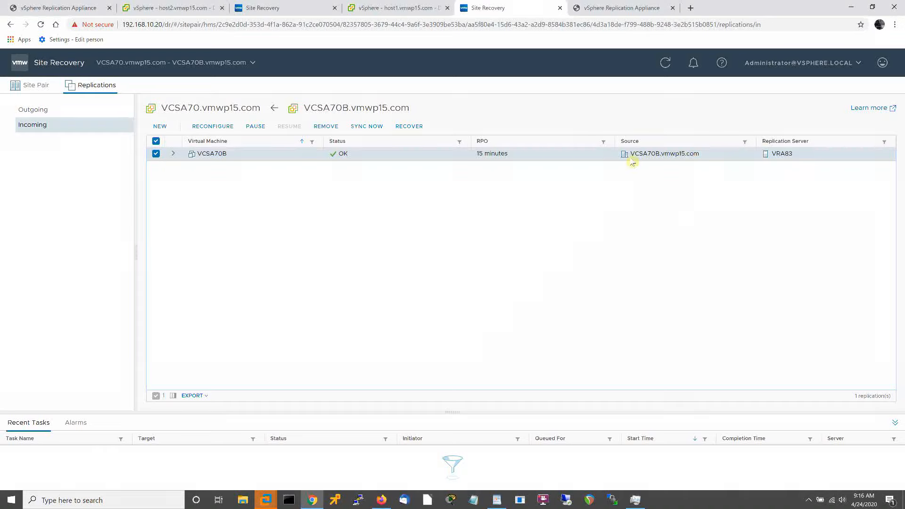
{"action": "left_click", "coordinate": [397, 10]}
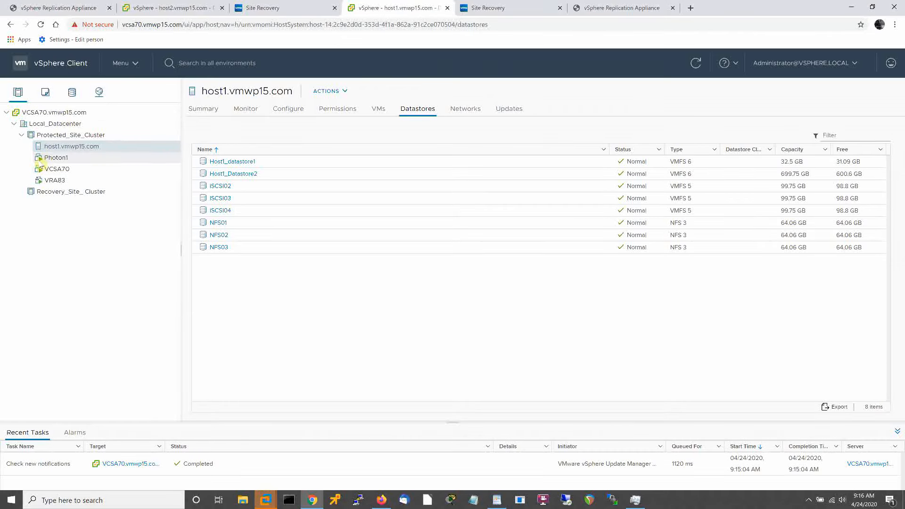
Inspect the VCSA70B folder on Host1_Datastore2 for hbrdisk replica files, then return to Site Recovery.
{"action": "left_click", "coordinate": [225, 175]}
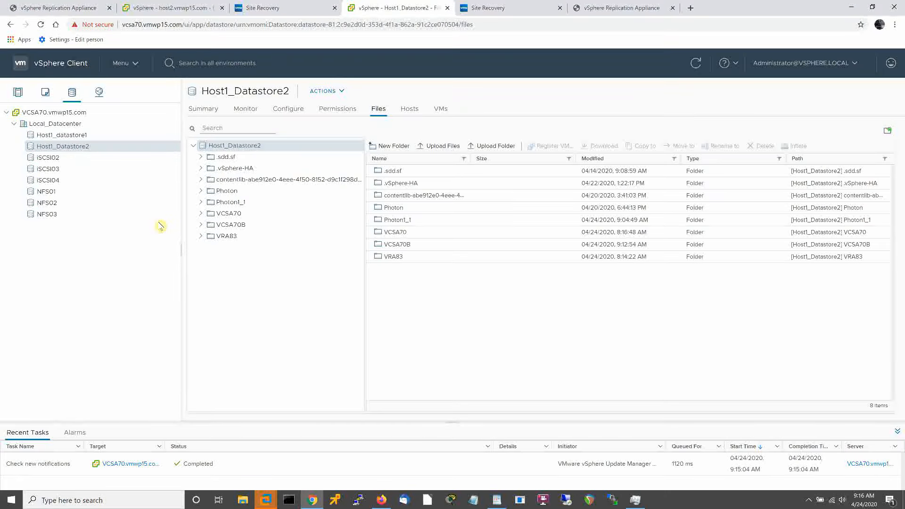
{"action": "left_click", "coordinate": [230, 225]}
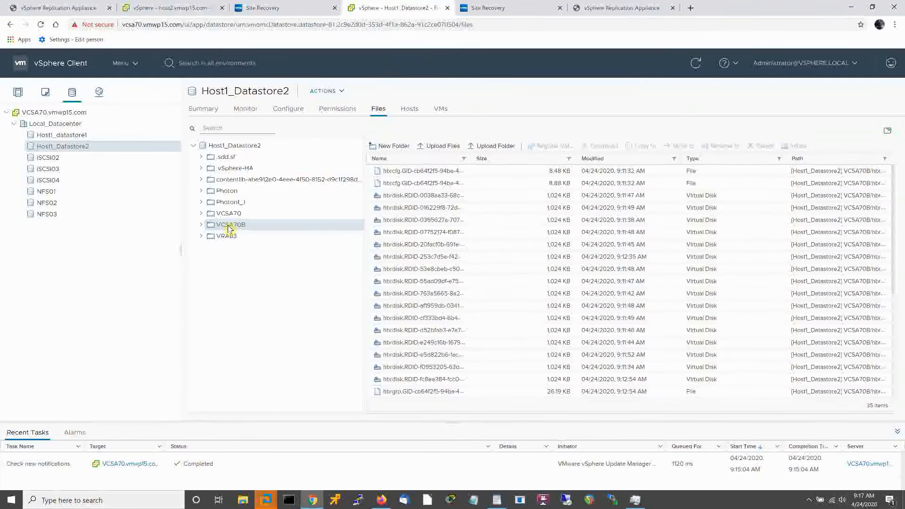
{"action": "left_click", "coordinate": [536, 8]}
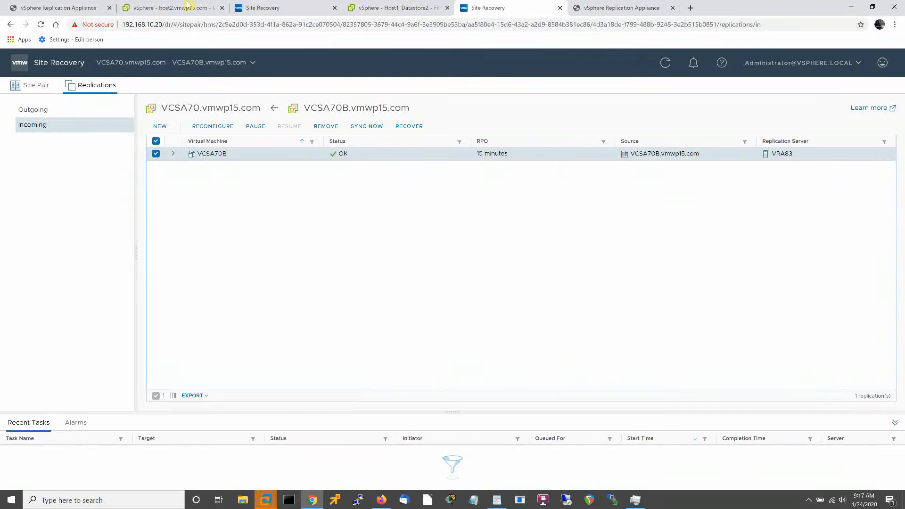
Confirm Photon1's outgoing replication shows OK at 15 minutes, then bring up host2's datastores.
{"action": "left_click", "coordinate": [32, 109]}
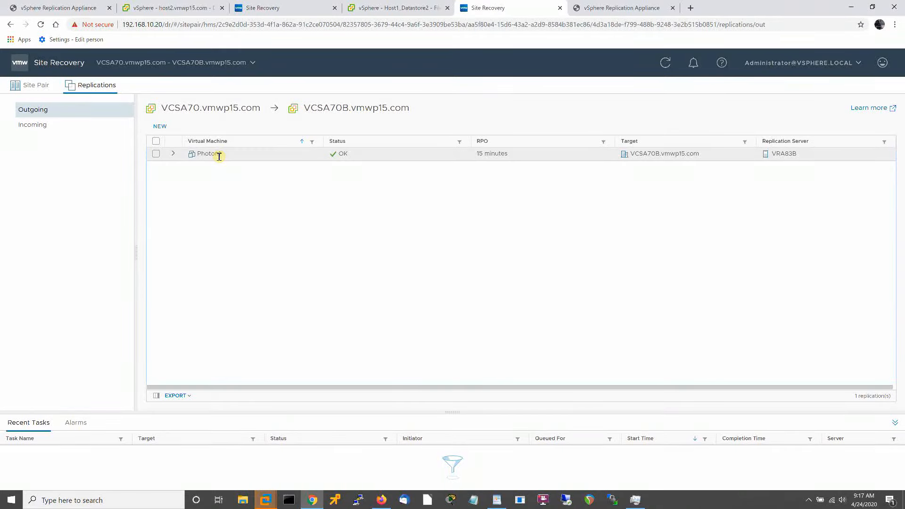
{"action": "left_click", "coordinate": [144, 10]}
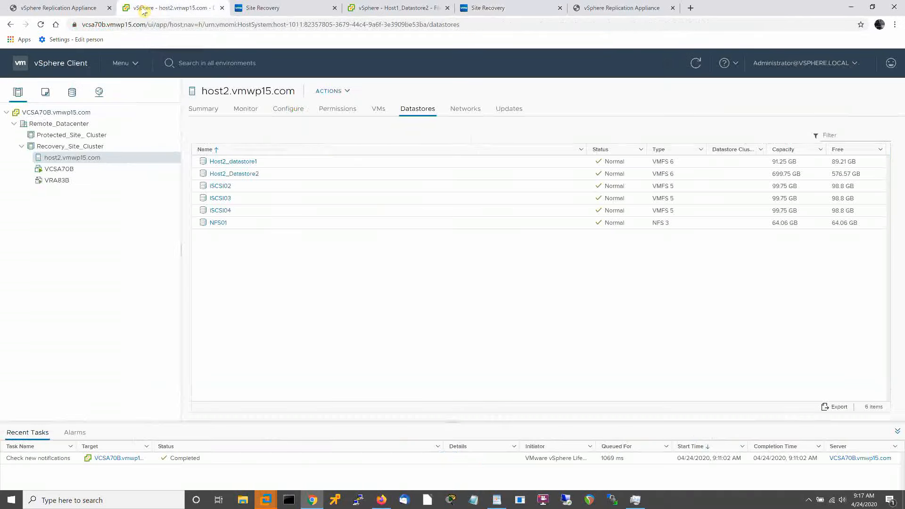
Browse Host2_datastore1's files and open the Photon1 replica folder.
{"action": "left_click", "coordinate": [213, 165]}
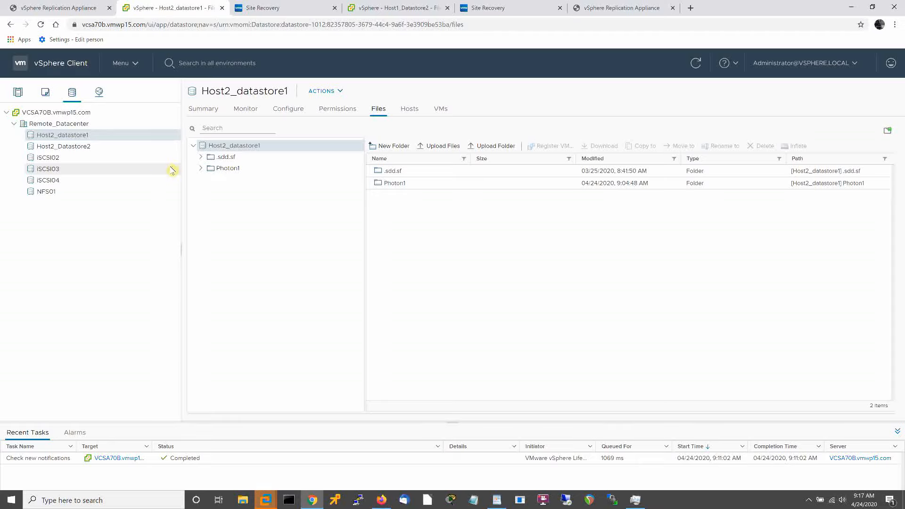
{"action": "left_click", "coordinate": [221, 170]}
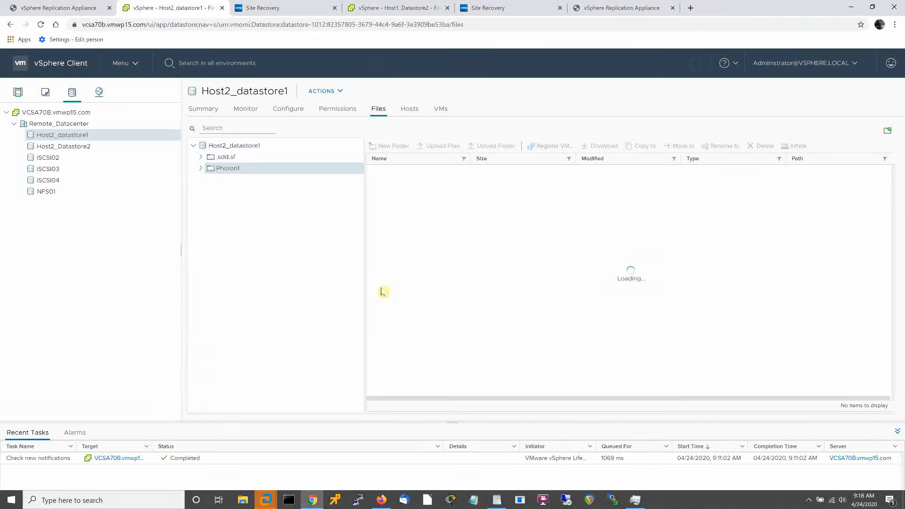